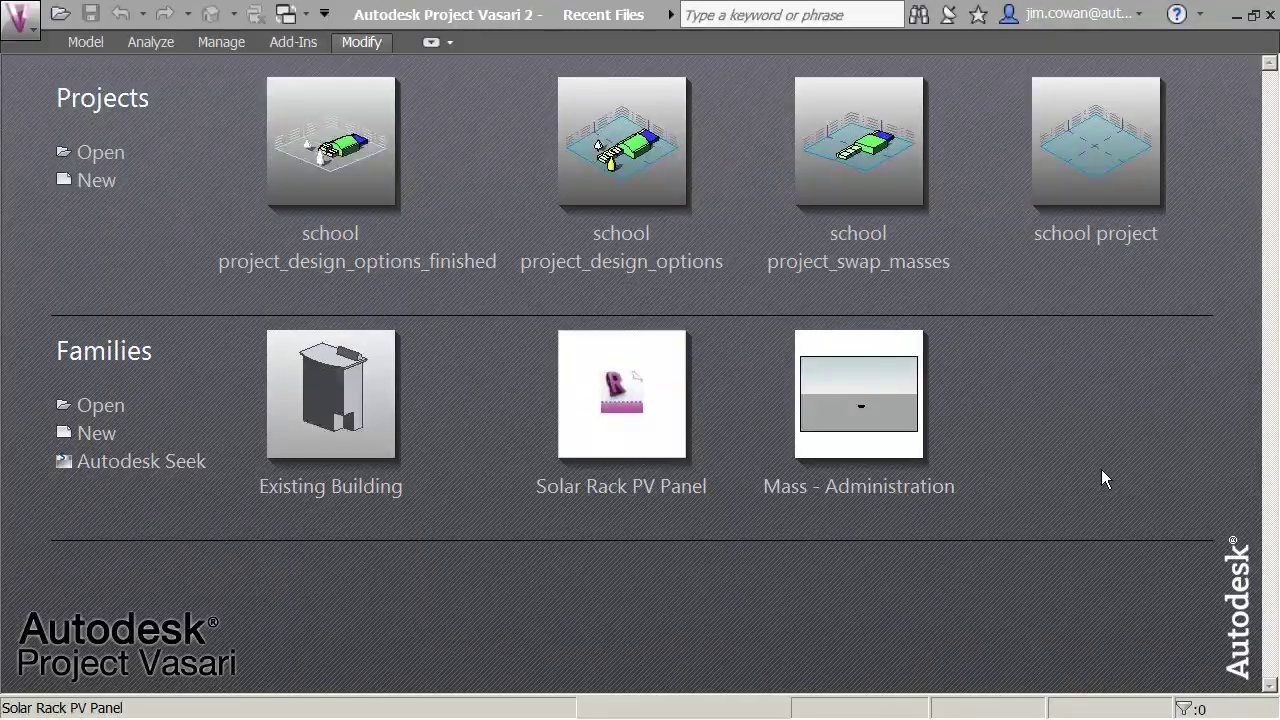
Start Family2 from the Mass template and zoom the 3D view in on its reference planes.
left_click(97, 433)
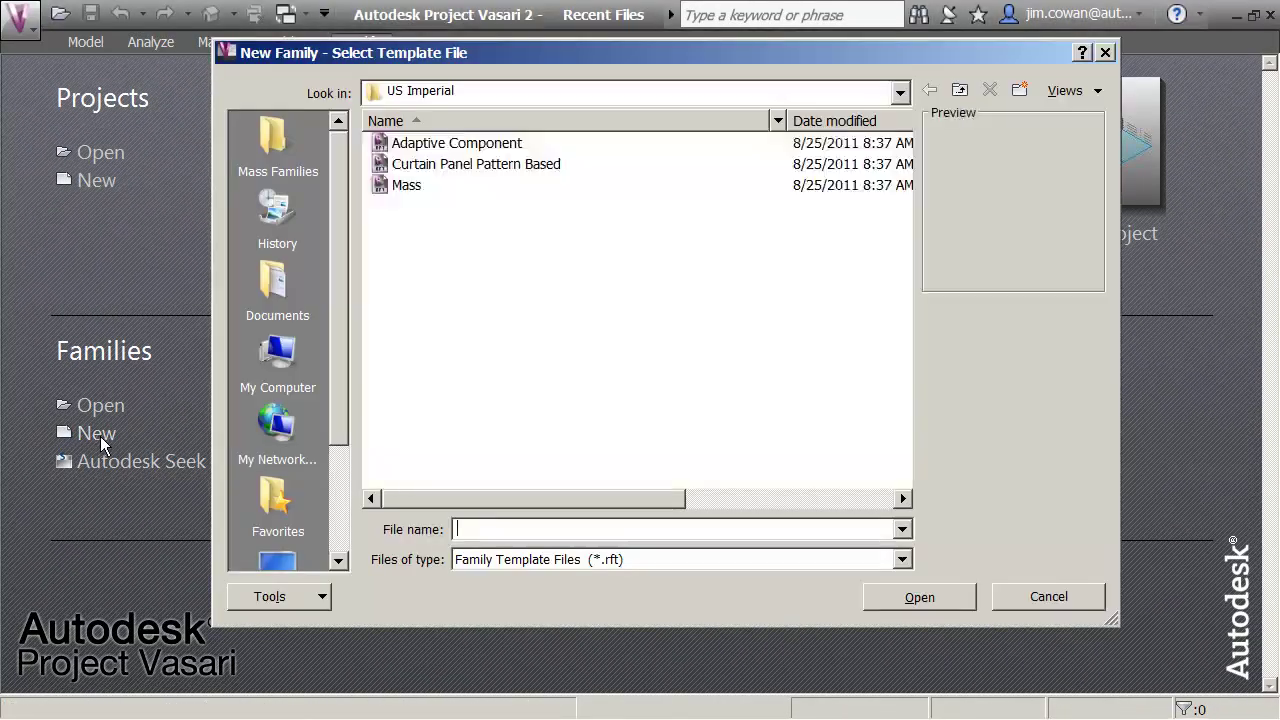
left_click(407, 190)
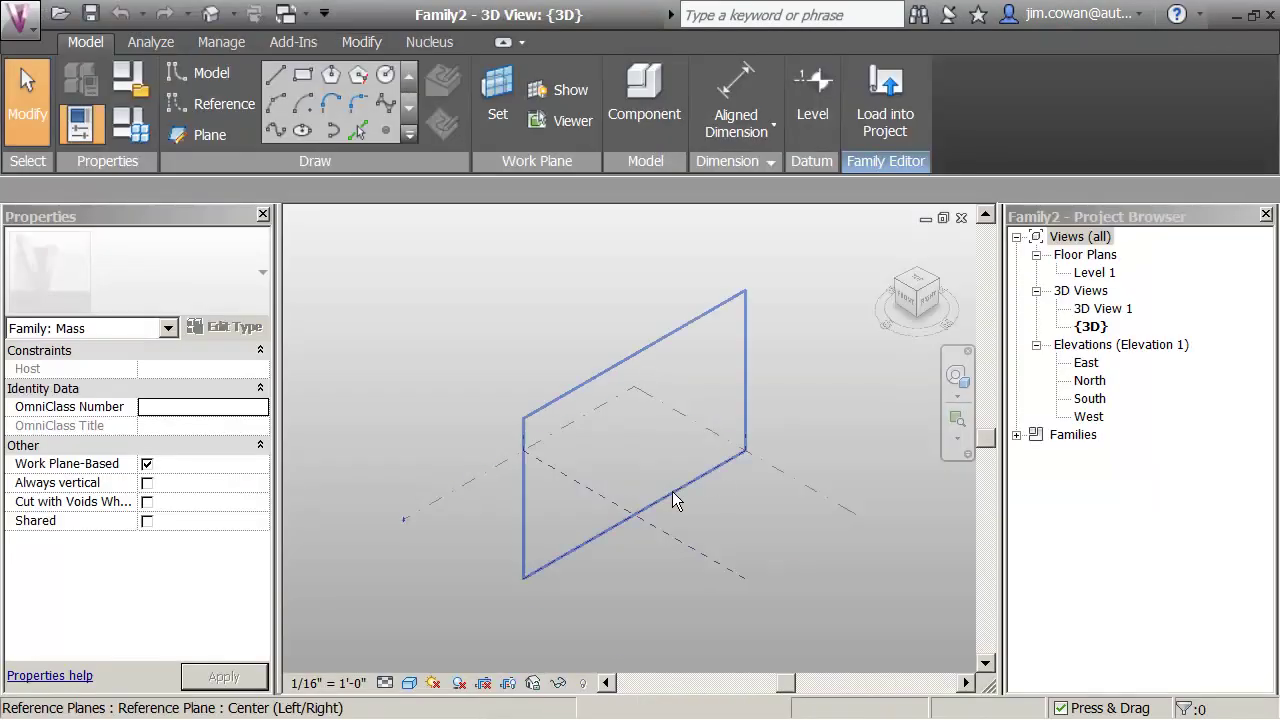
middle_click_drag(635, 470, 587, 412)
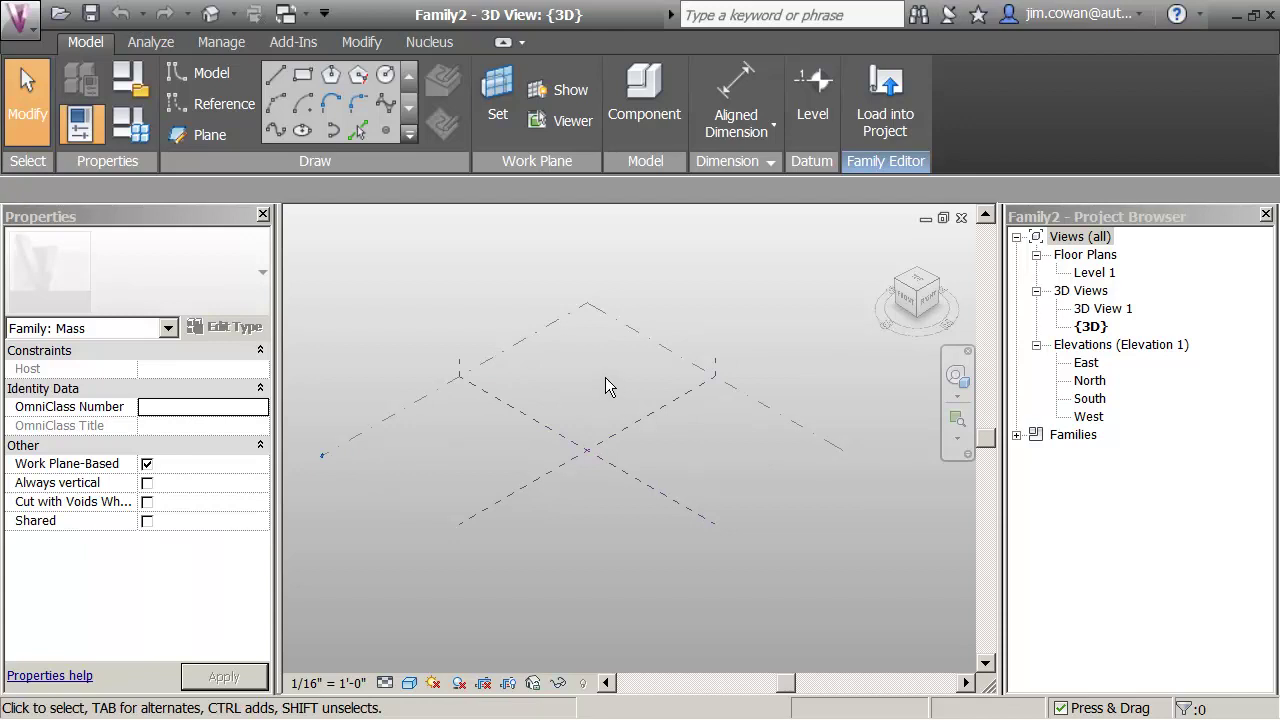
scroll(603, 382, "up", 1)
middle_click_drag(618, 360, 606, 340)
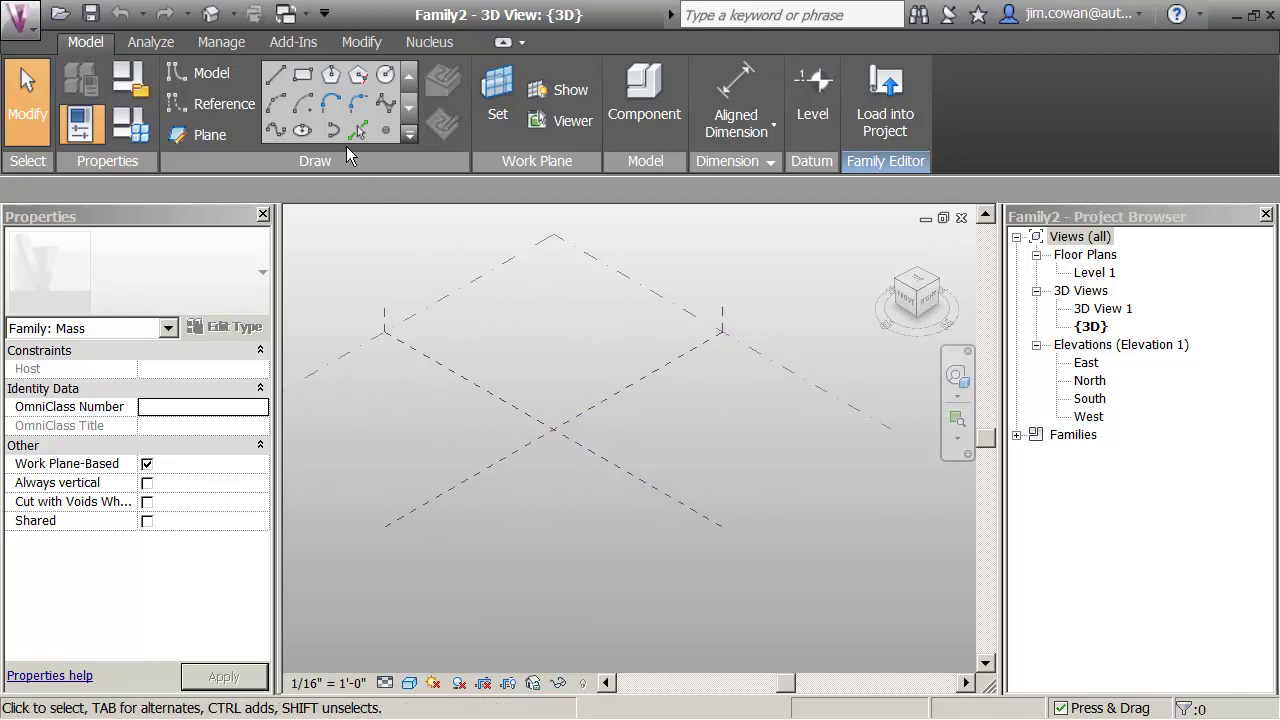
Draw a rectangle near the reference planes and set one side to 60'.
left_click(303, 75)
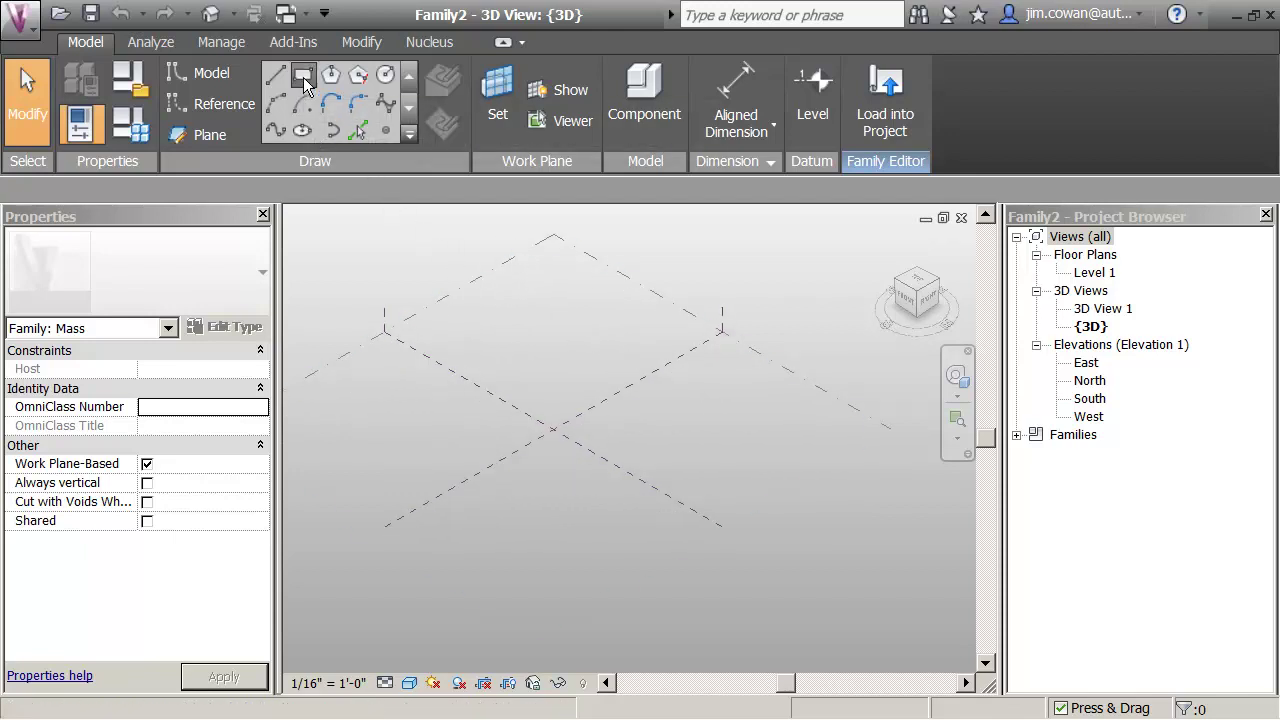
left_click(690, 349)
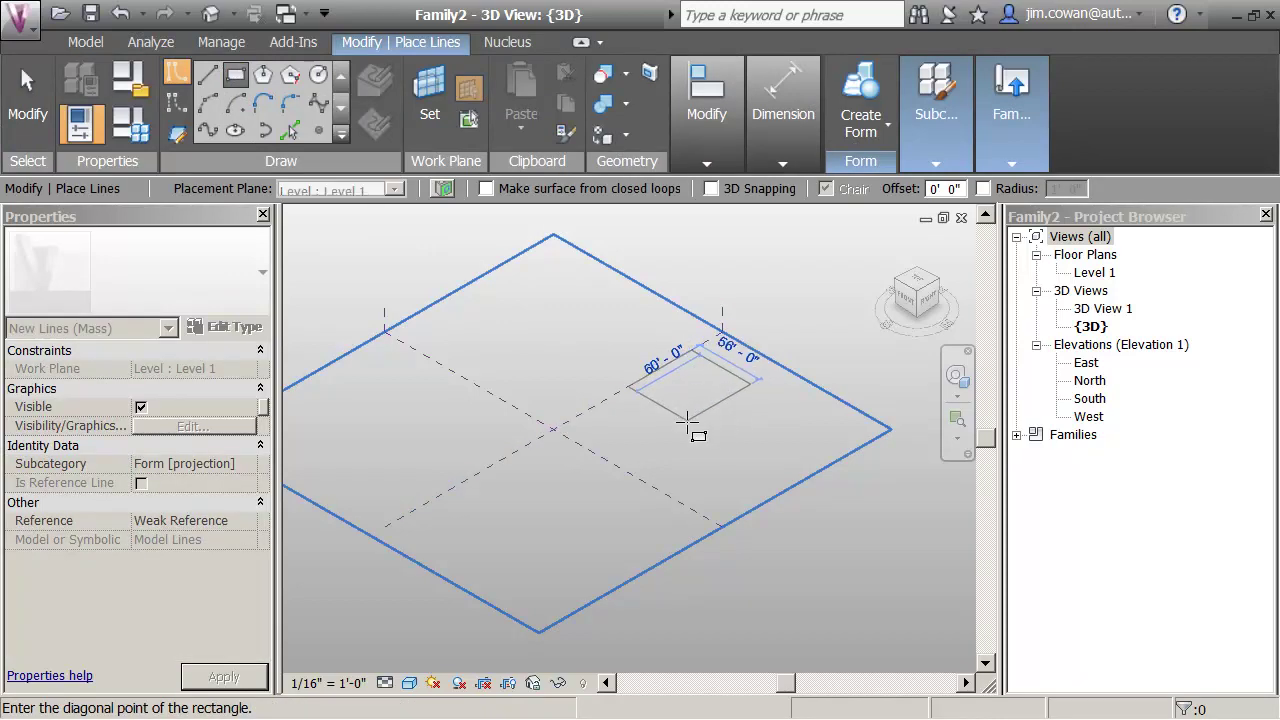
left_click(688, 423)
key("Escape")
key("Escape")
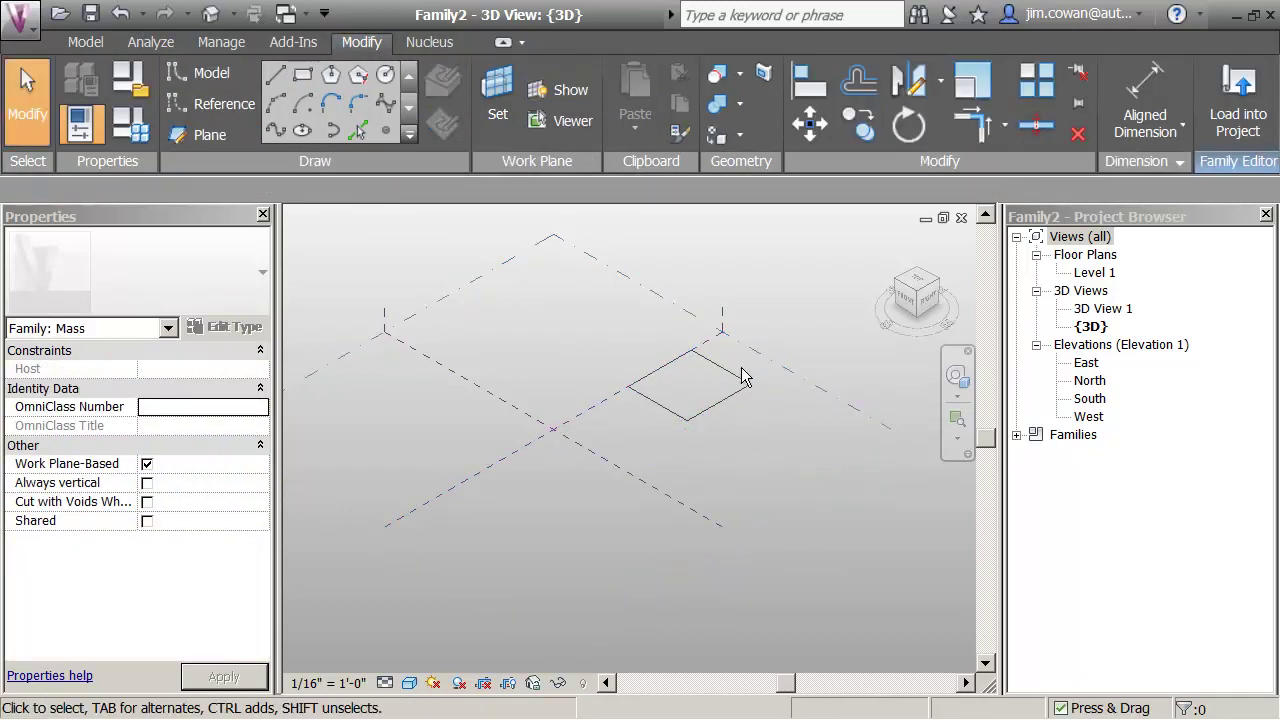
left_click(725, 405)
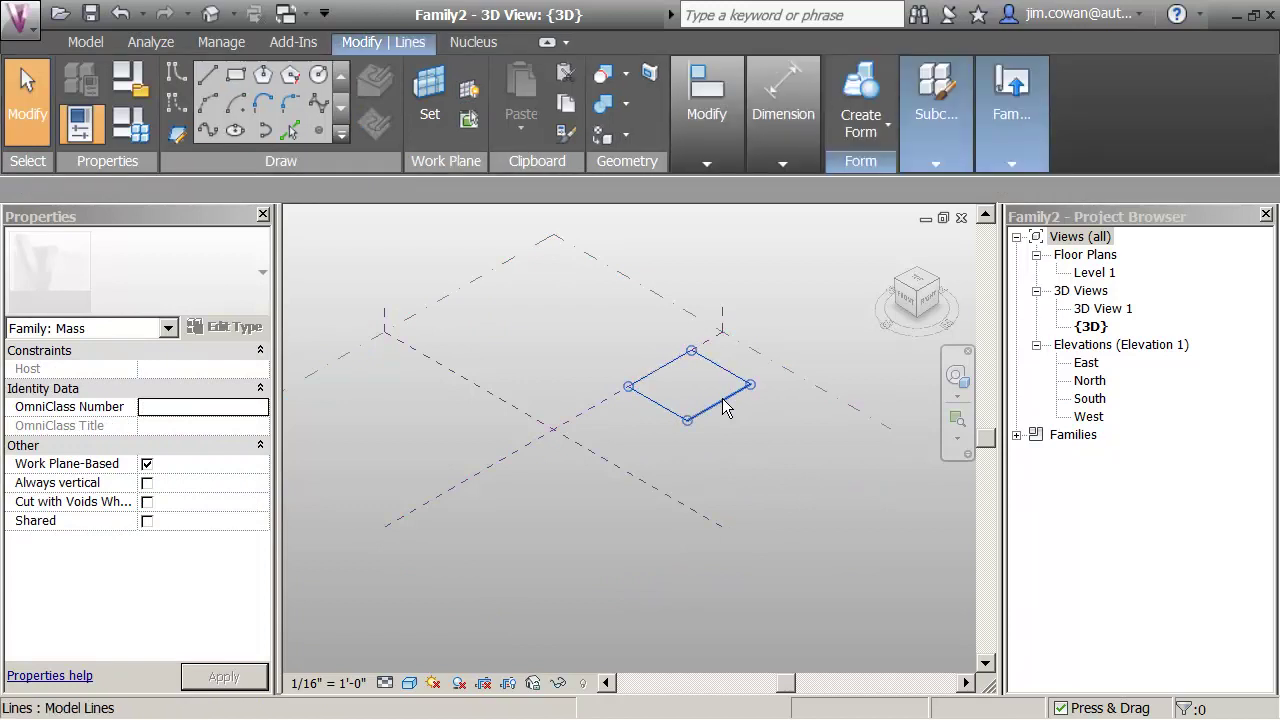
left_click(648, 414)
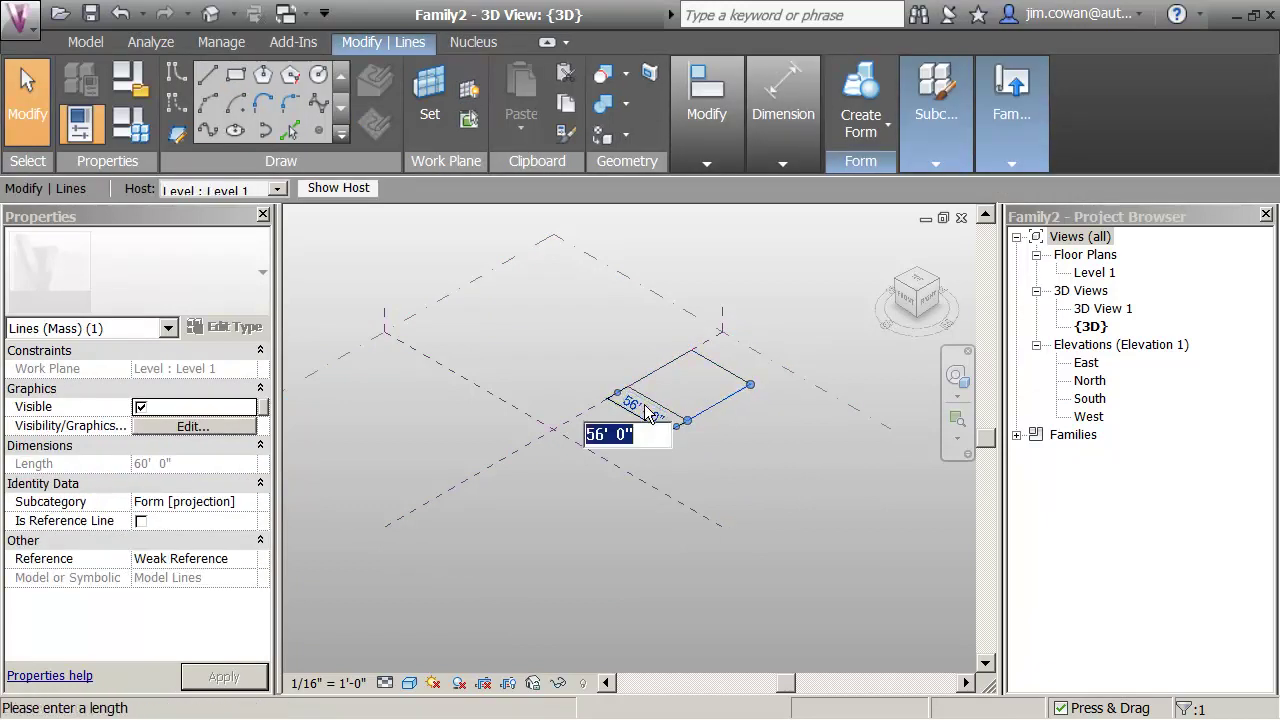
type("60")
key("Return")
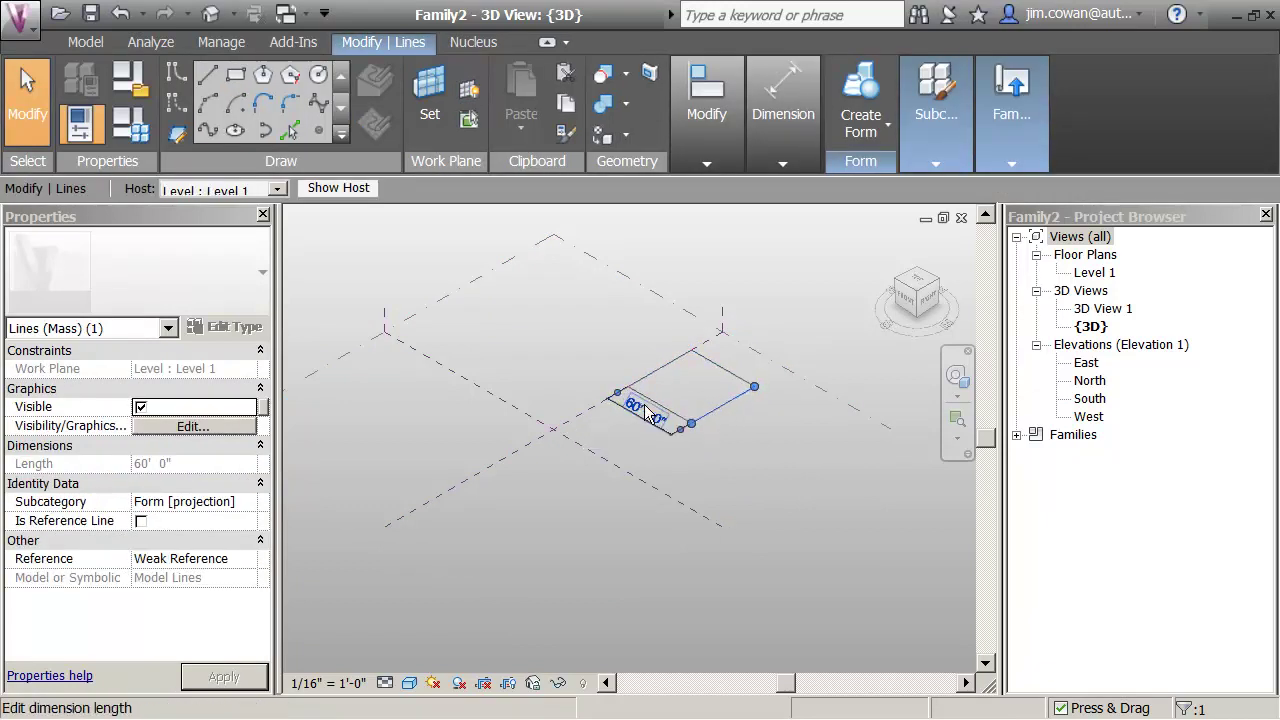
Select all four lines of the 60' square as one chain.
left_click(683, 461)
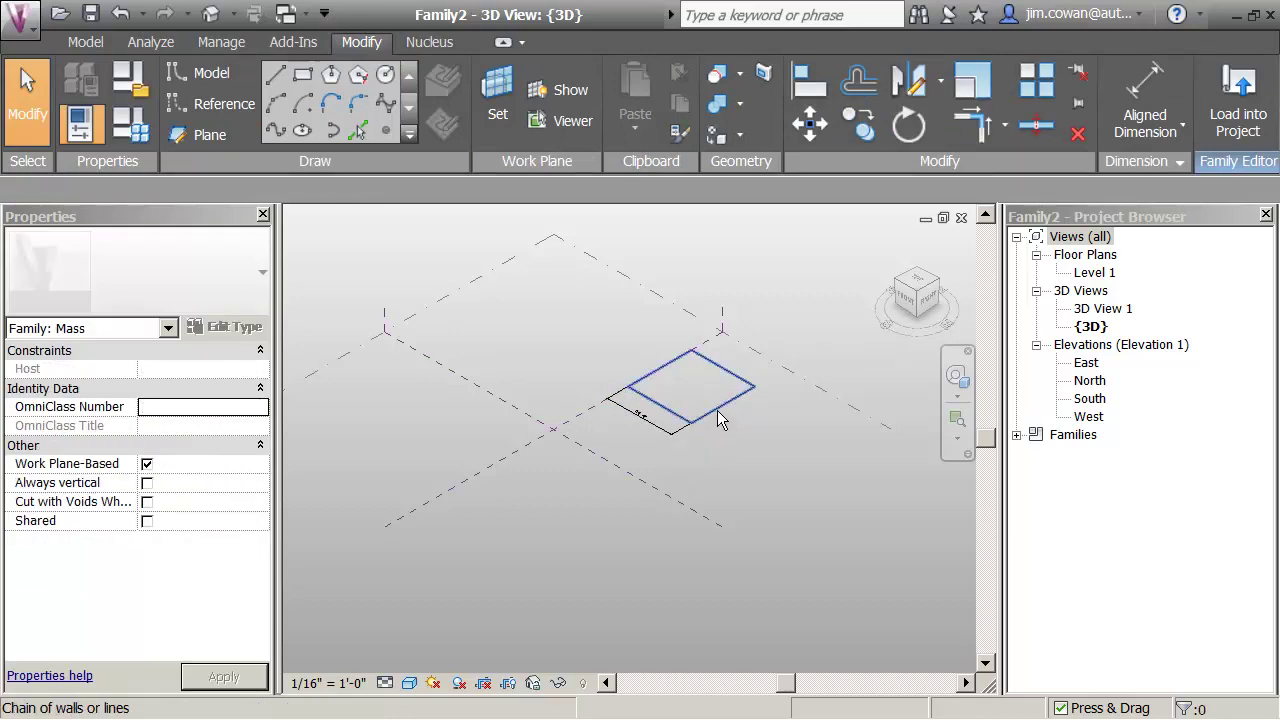
left_click(718, 418)
left_click(664, 428)
left_click(578, 428)
key("Escape")
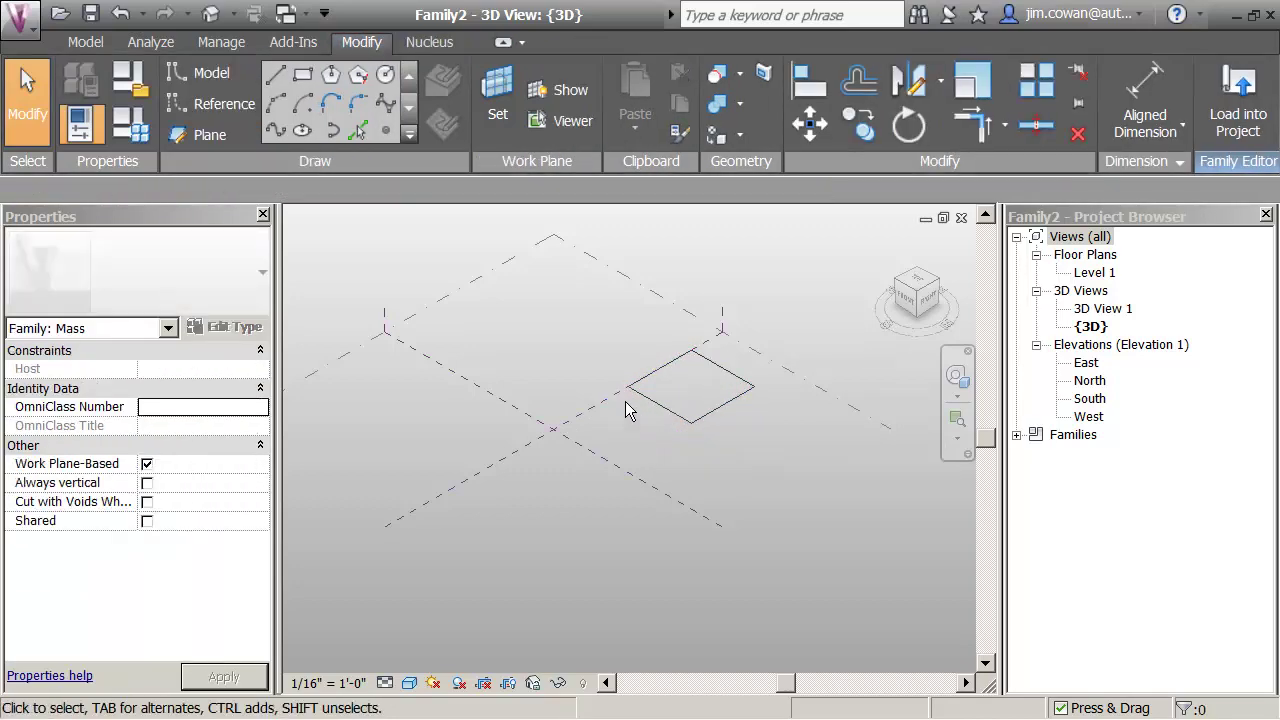
scroll(600, 340, "up", 4)
left_click(678, 369)
left_click(728, 530)
key("Tab")
left_click(658, 452)
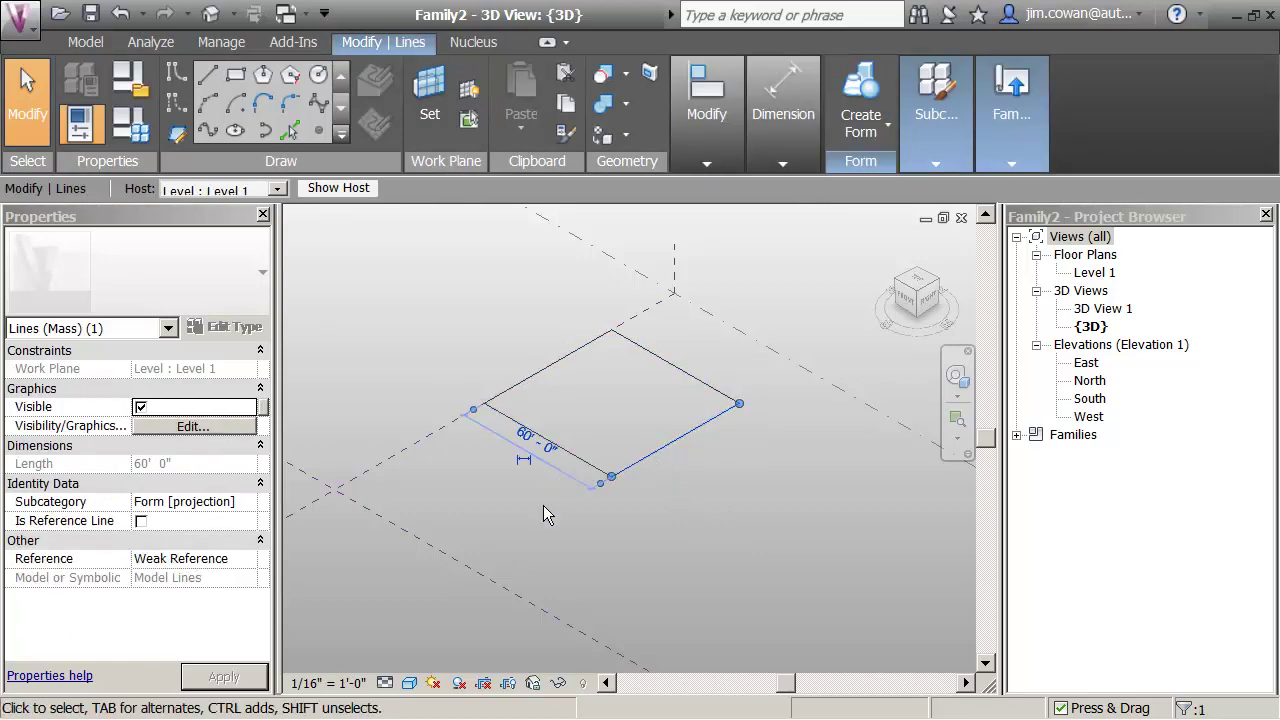
left_click(559, 469)
key("Tab")
left_click(576, 363)
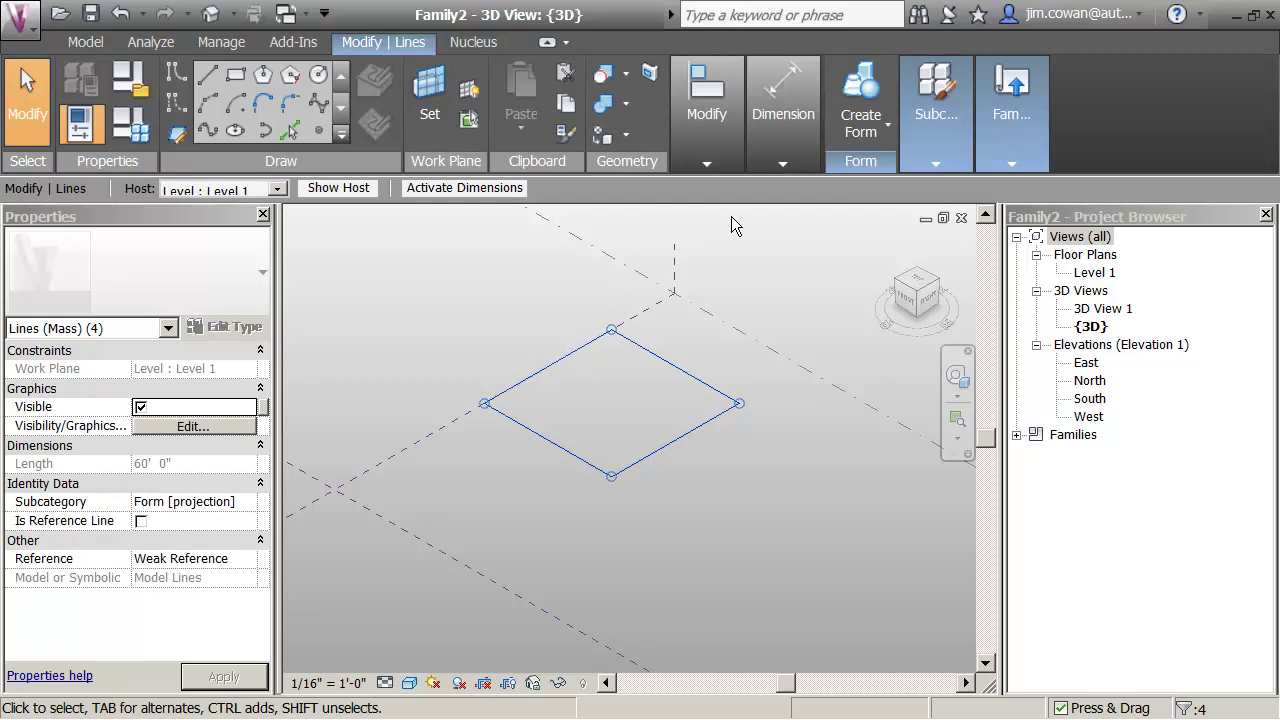
Extrude the square into a solid form and change its height from 30' to 12.
left_click(858, 120)
left_click(852, 177)
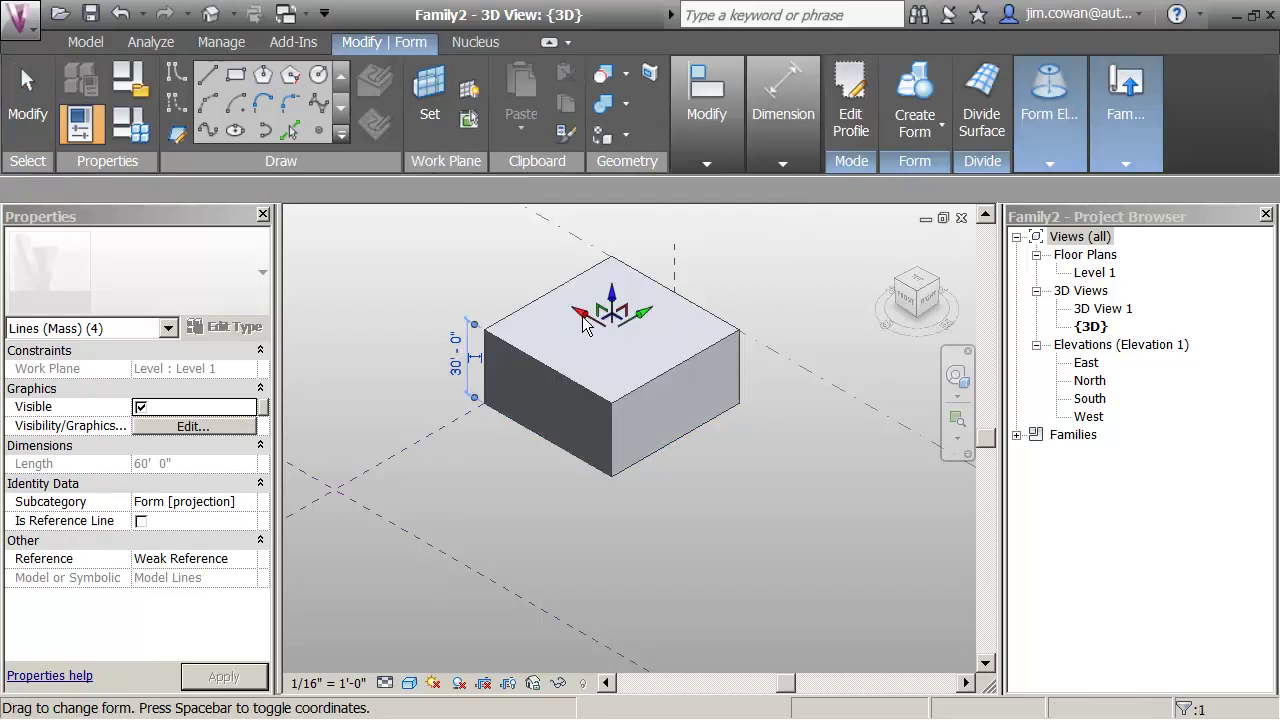
left_click(453, 372)
type("1")
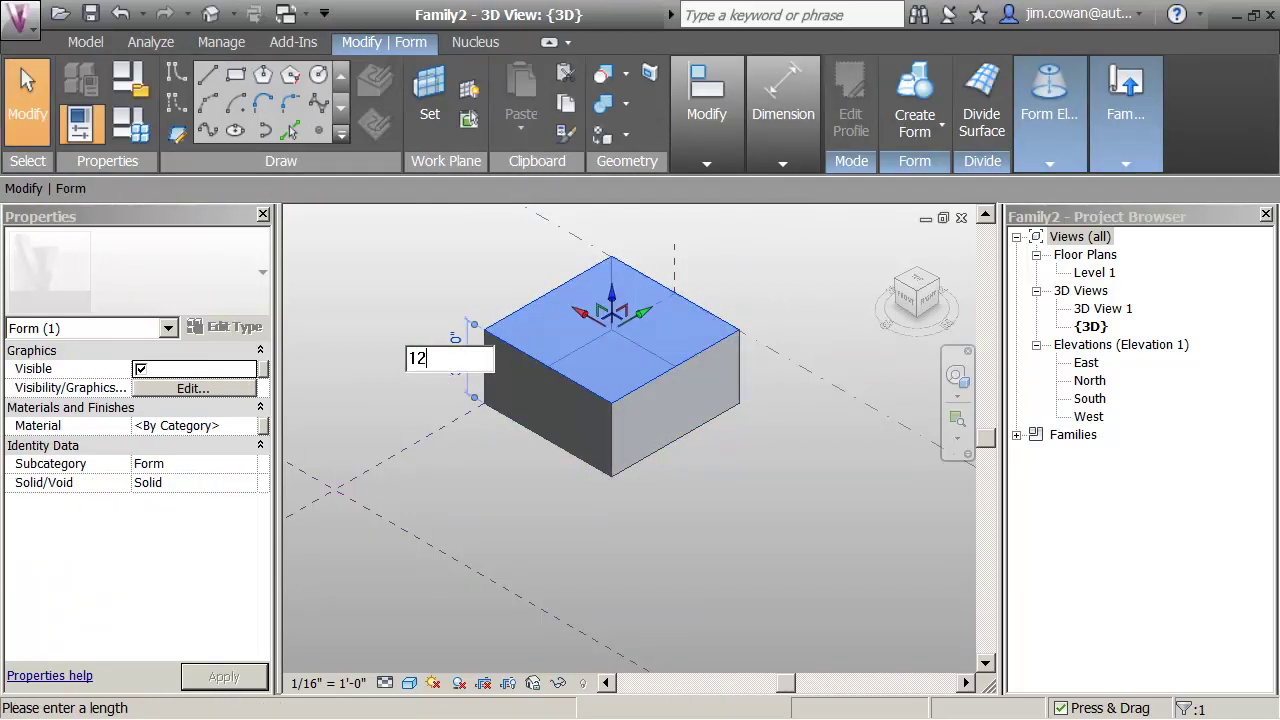
type("2")
key("Return")
Draw a second rectangle from the first box's corner with a 60' side.
left_click(433, 377)
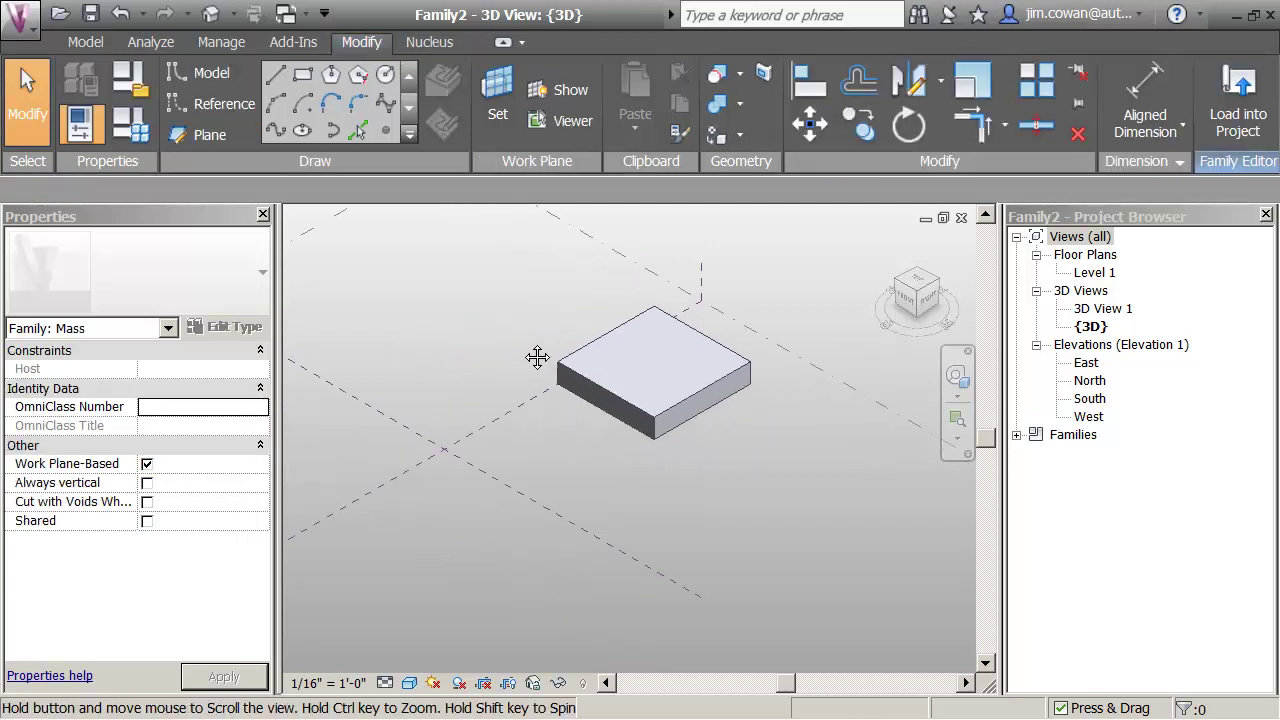
middle_click_drag(532, 350, 537, 350)
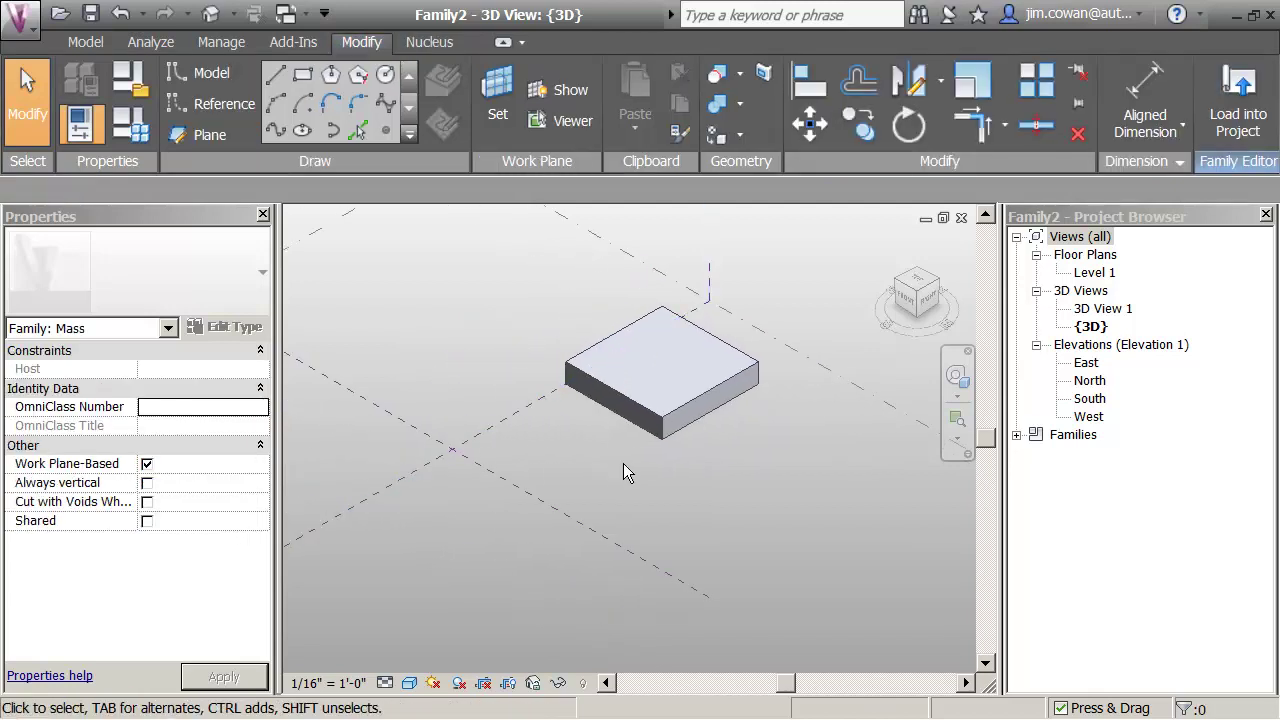
middle_click_drag(439, 290, 459, 302)
left_click(304, 80)
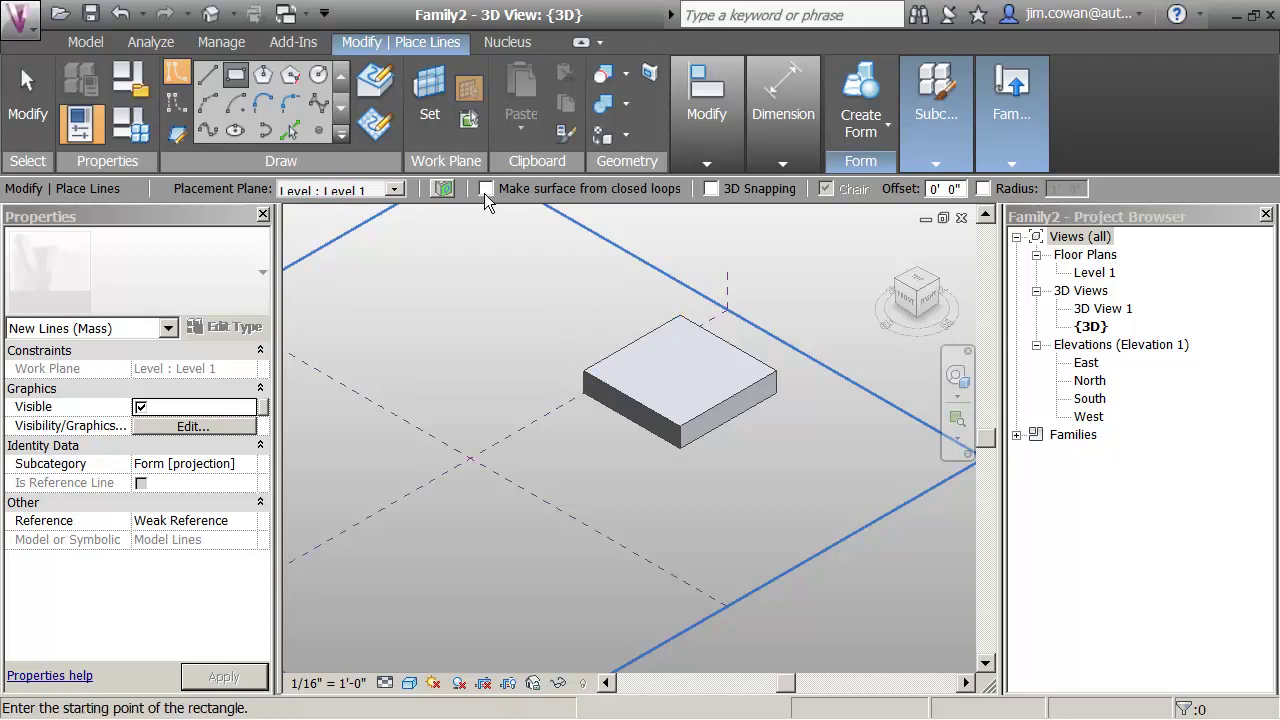
left_click(585, 394)
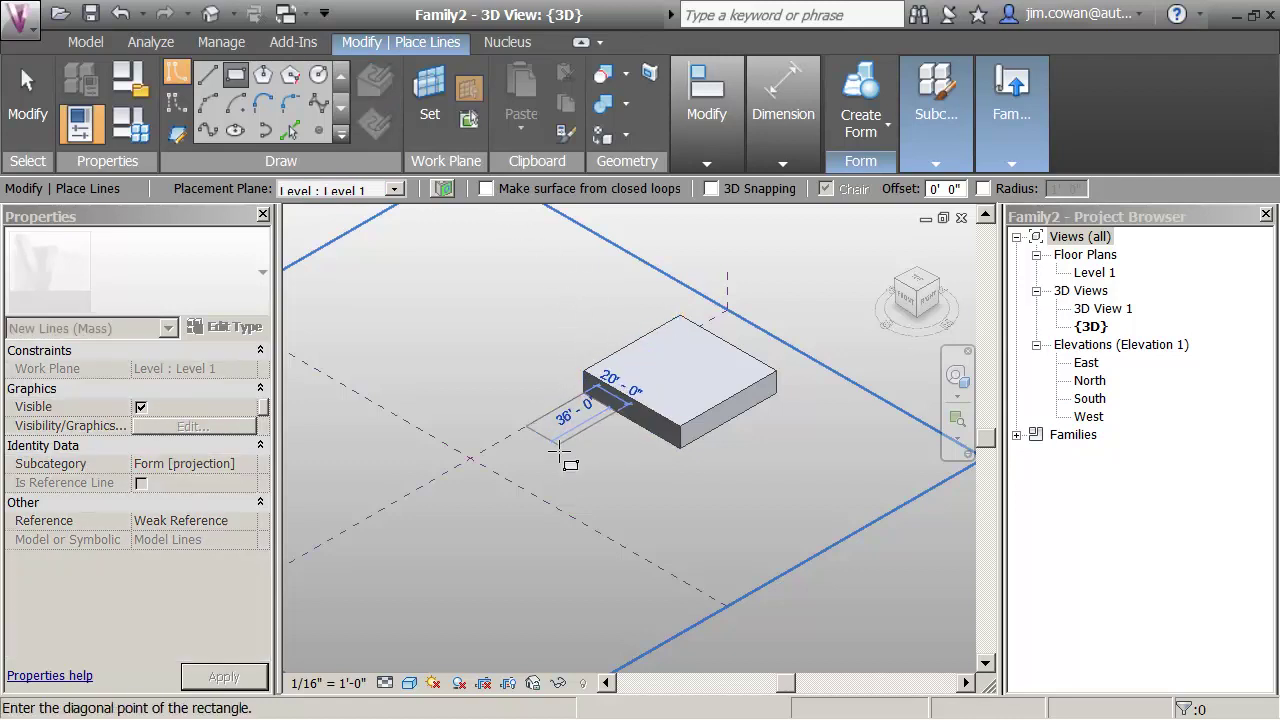
left_click(585, 500)
key("Escape")
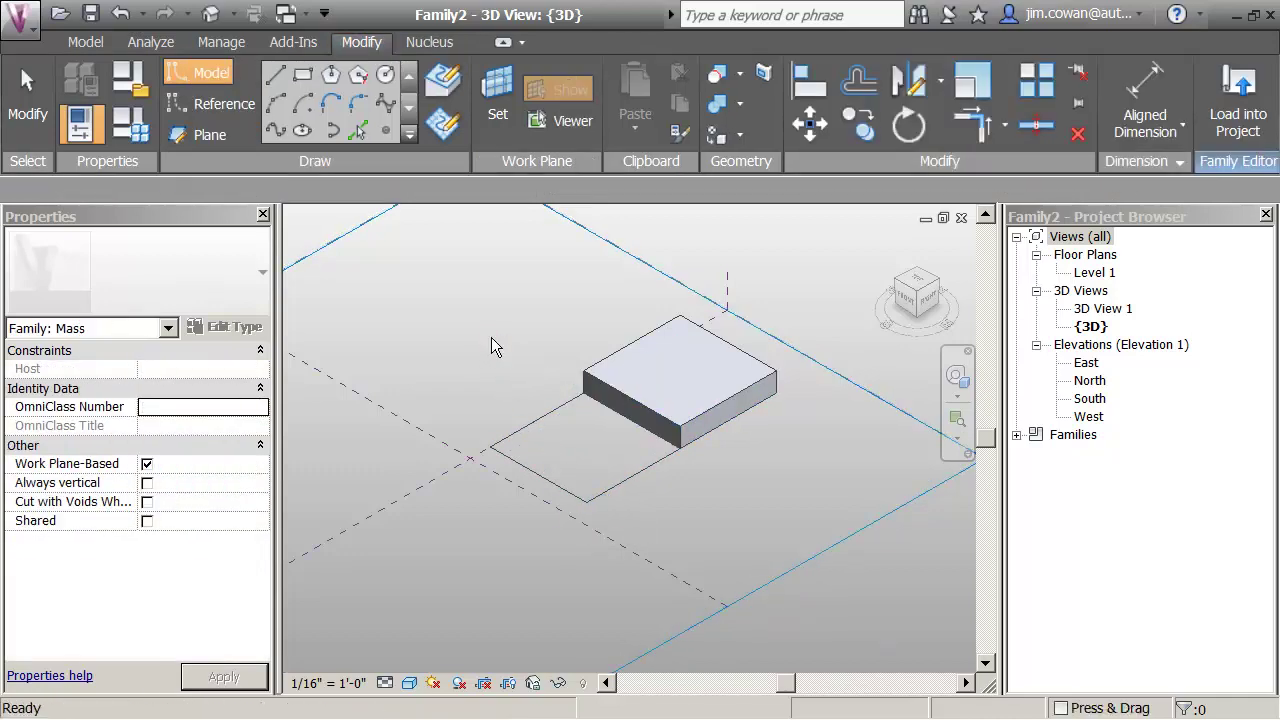
left_click(548, 478)
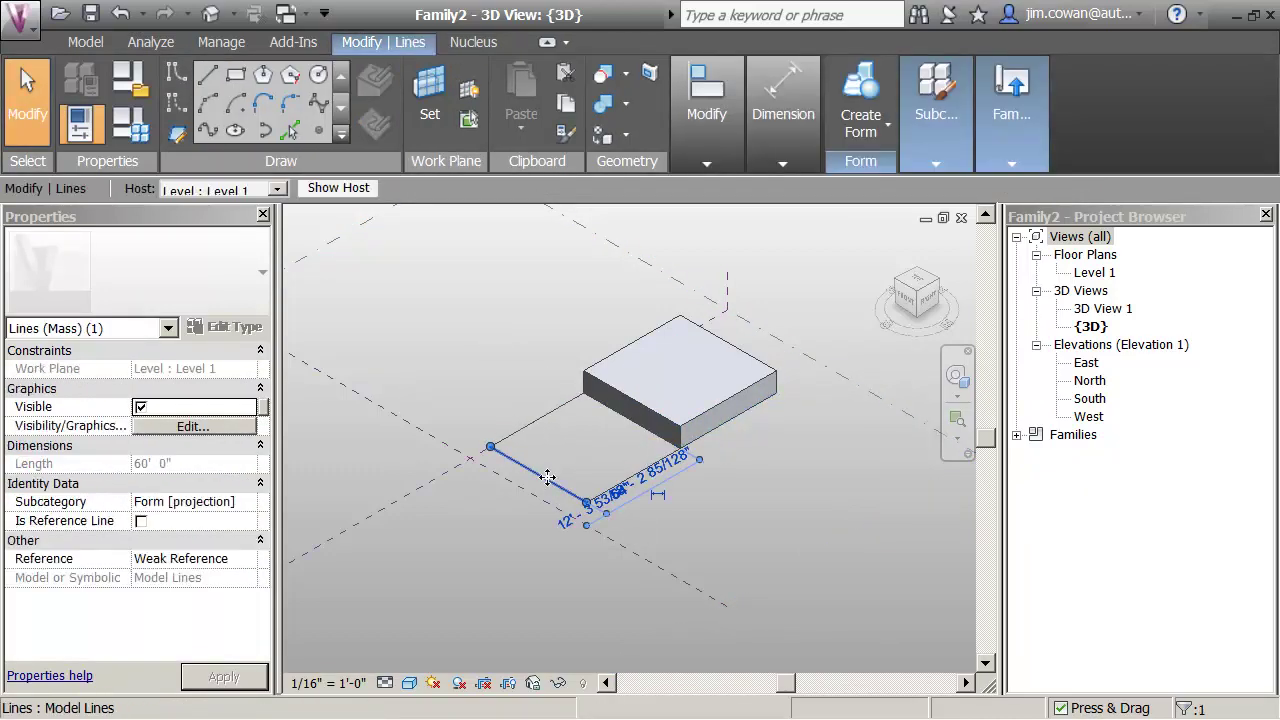
left_click(641, 487)
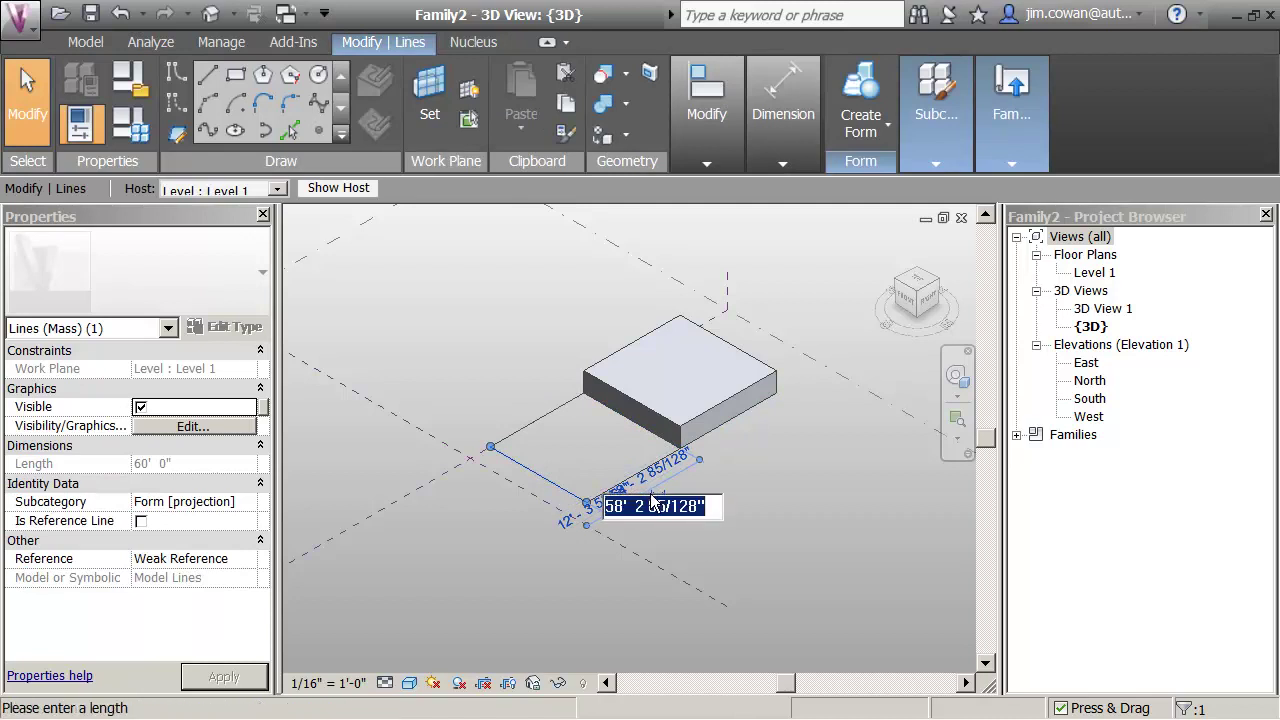
type("60")
key("Return")
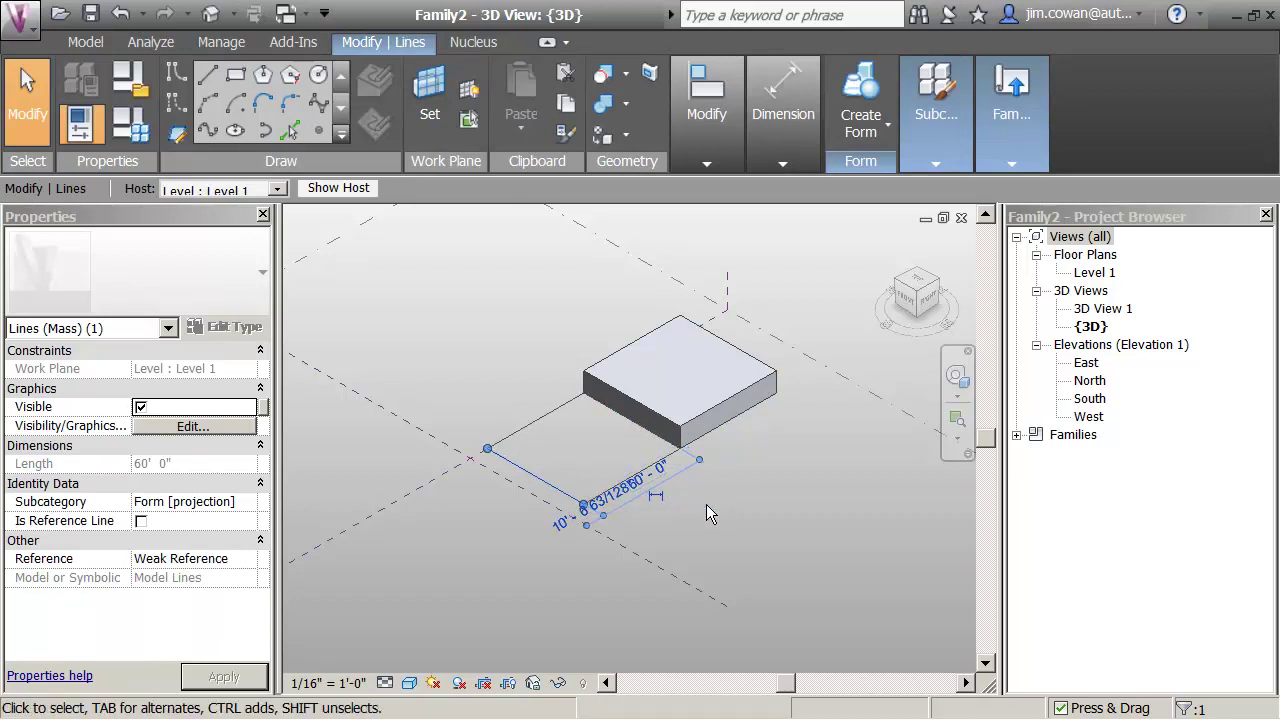
Extrude the new rectangle into a solid box with height 24.
left_click(706, 504)
key("Tab")
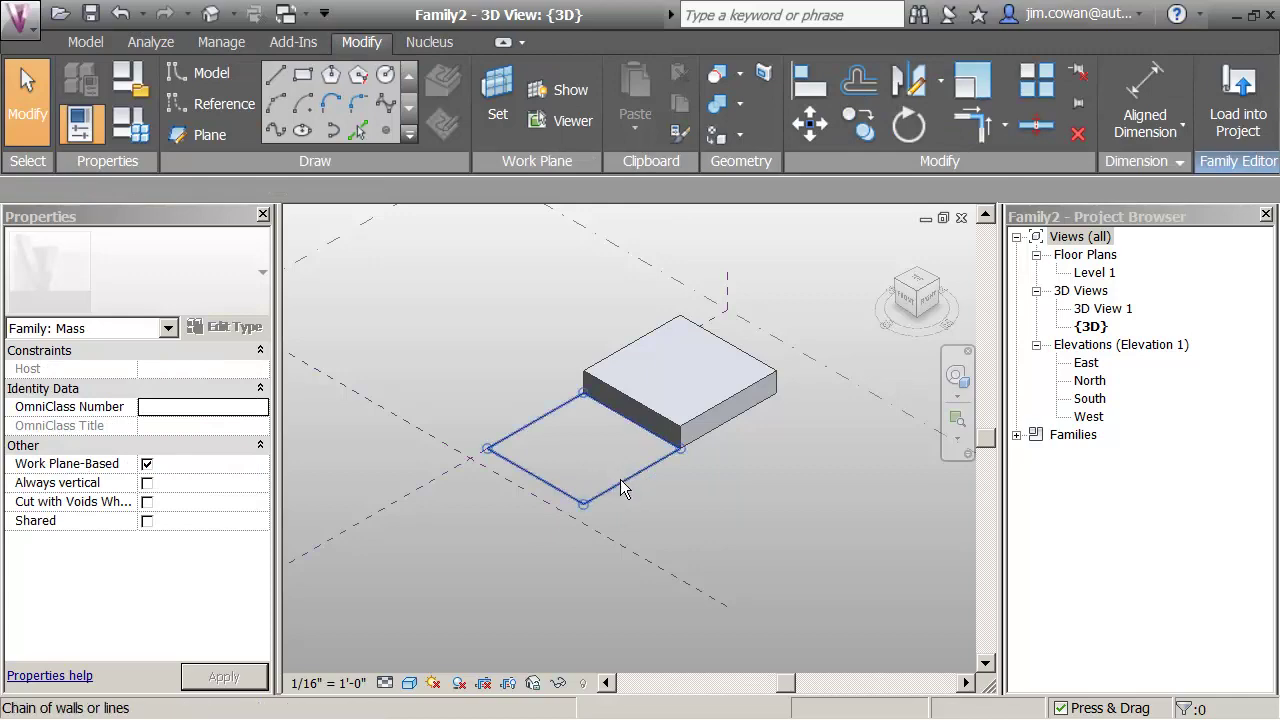
left_click(620, 479)
left_click(877, 122)
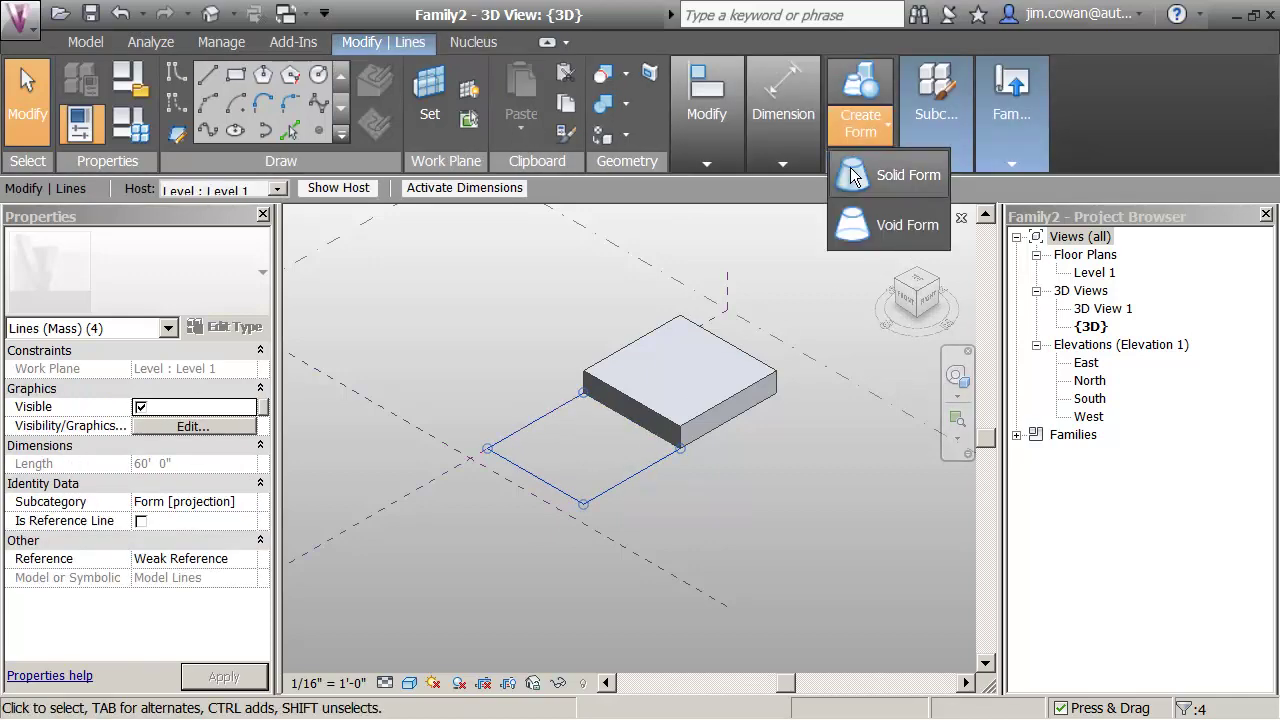
left_click(855, 168)
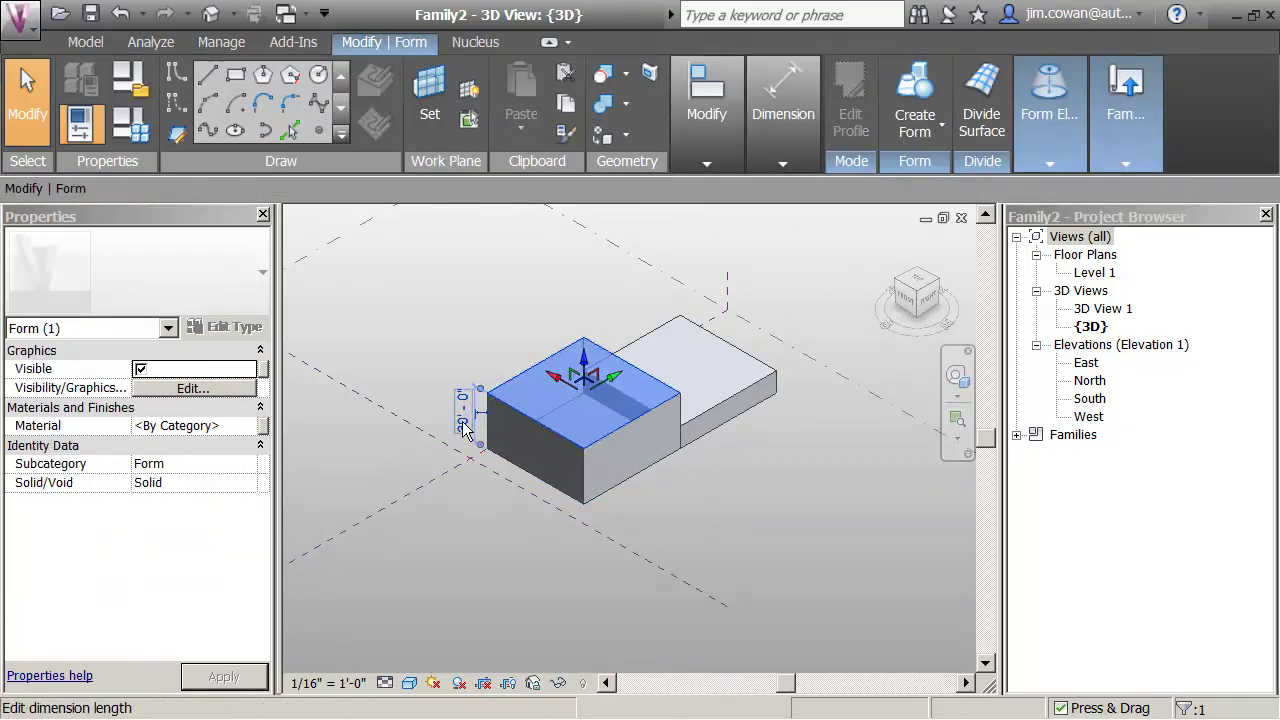
left_click(463, 418)
type("2")
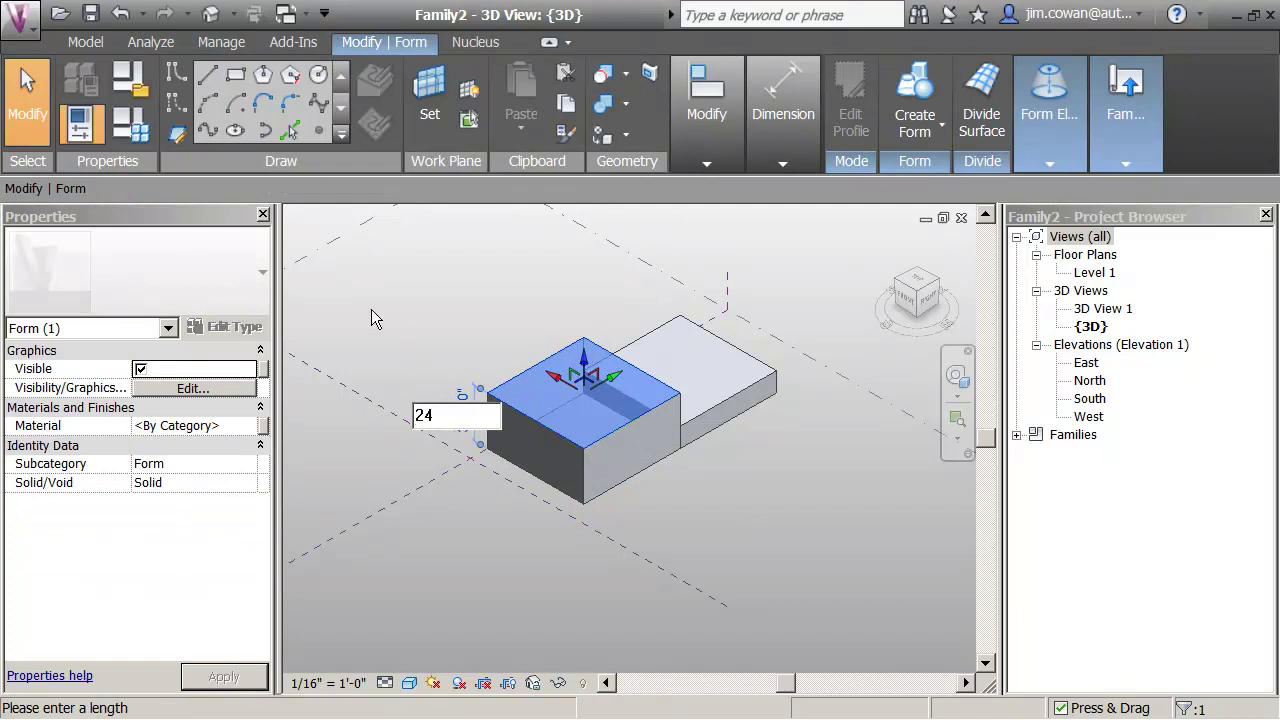
type("4")
key("Return")
key("Escape")
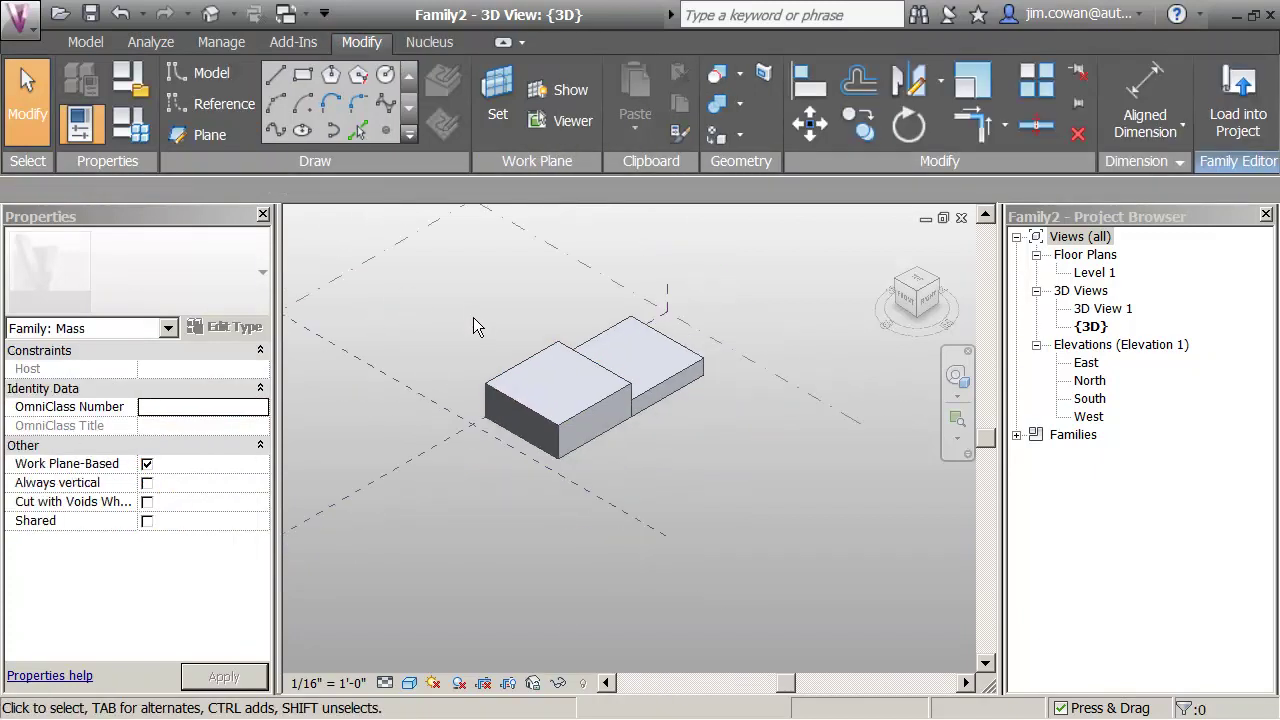
Draw a rectangle from the block's bottom corner with both sides set to 30'.
scroll(485, 322, "up", 4)
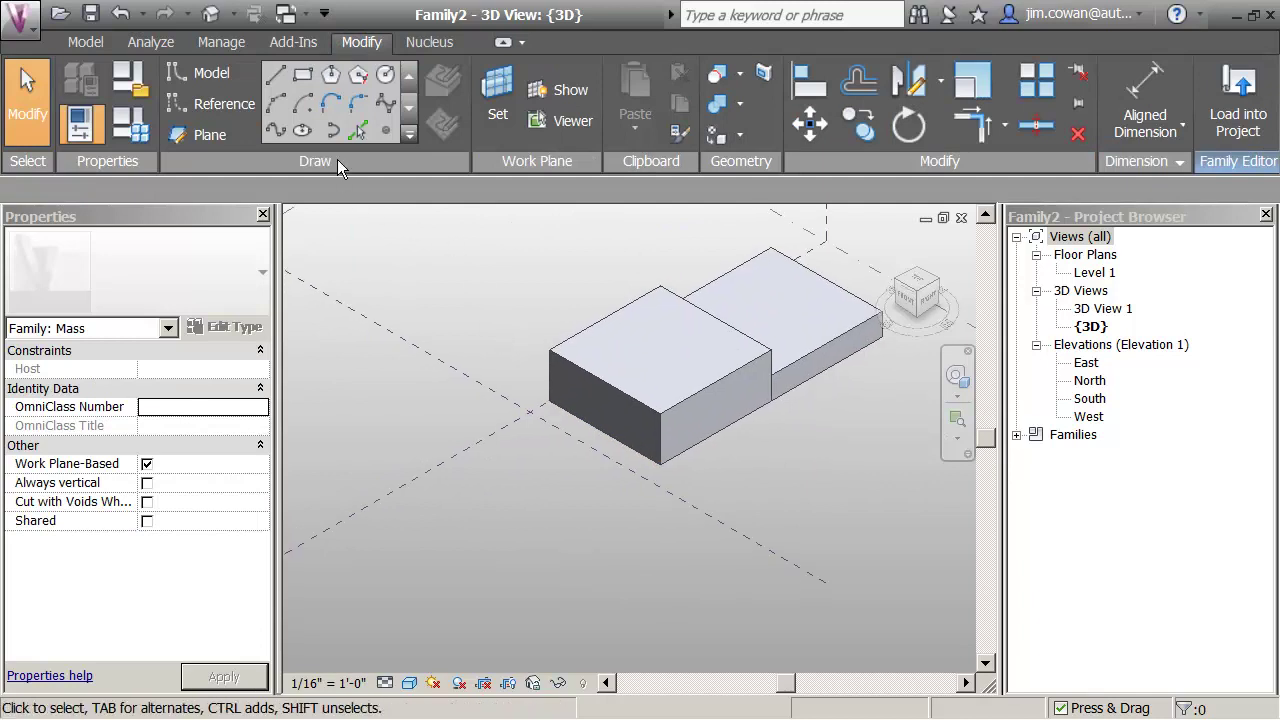
left_click(306, 73)
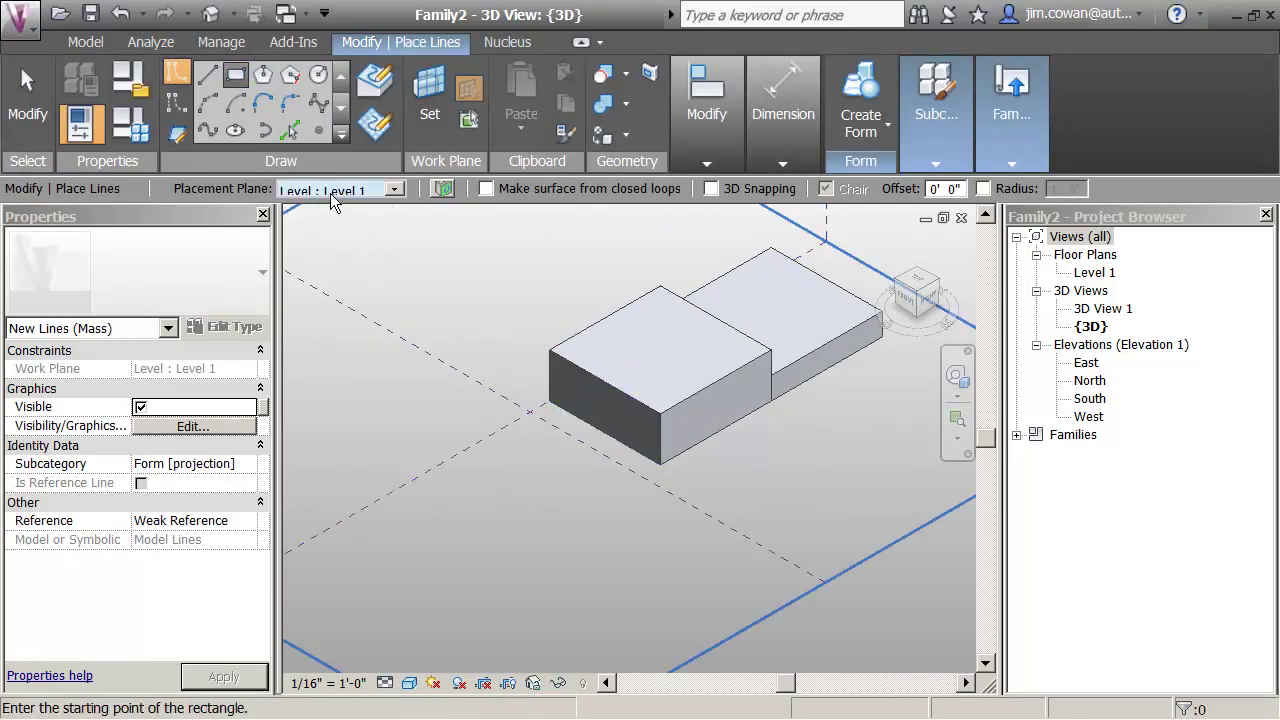
left_click(551, 400)
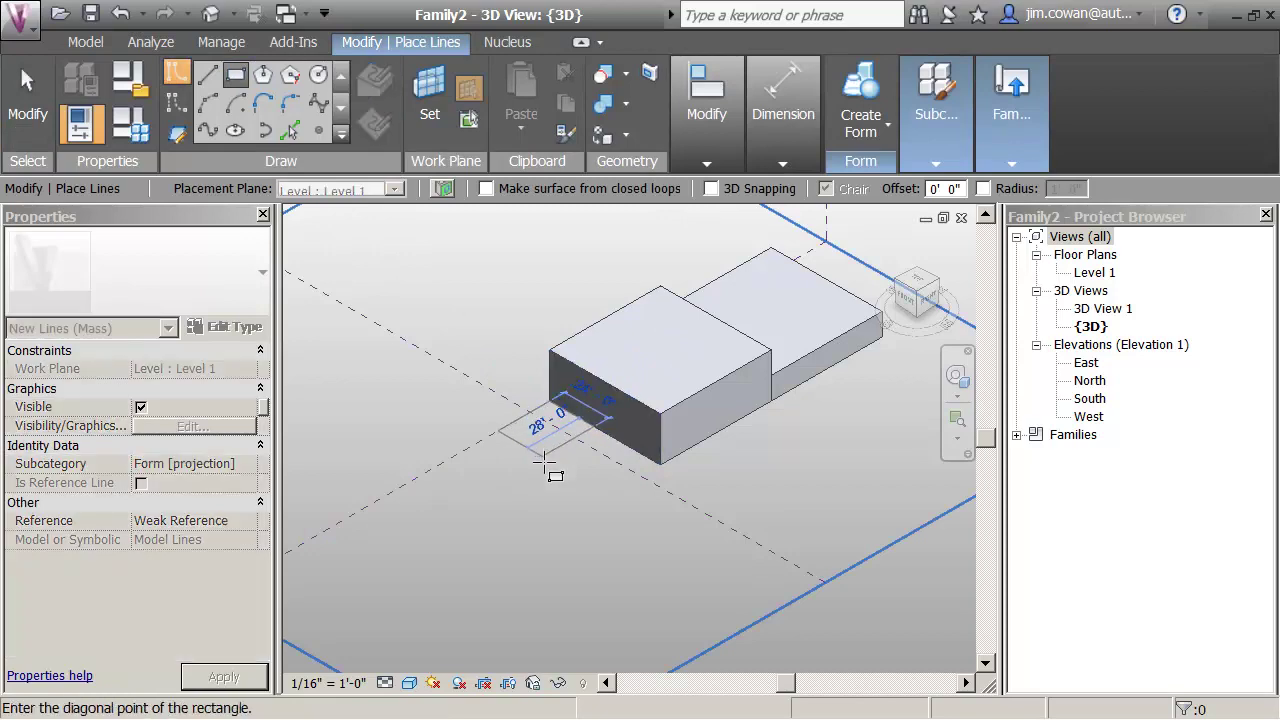
left_click(551, 475)
key("Escape")
key("Escape")
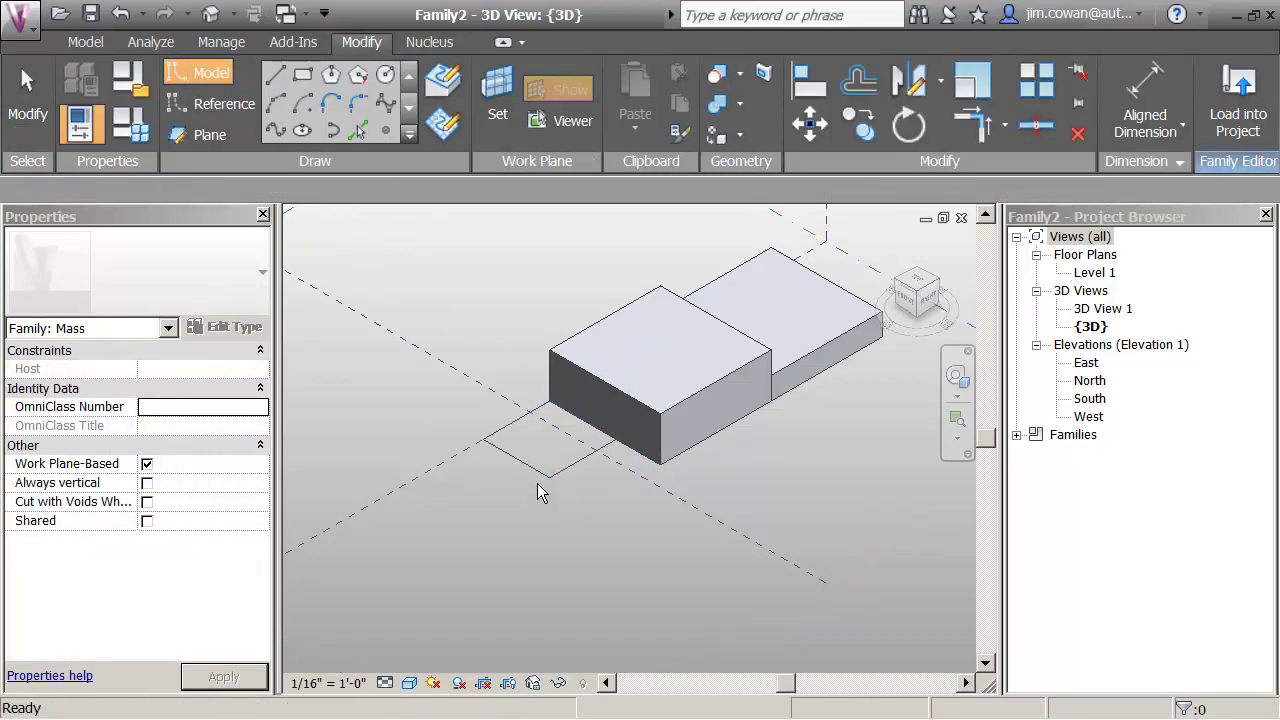
left_click(530, 467)
left_click(485, 393)
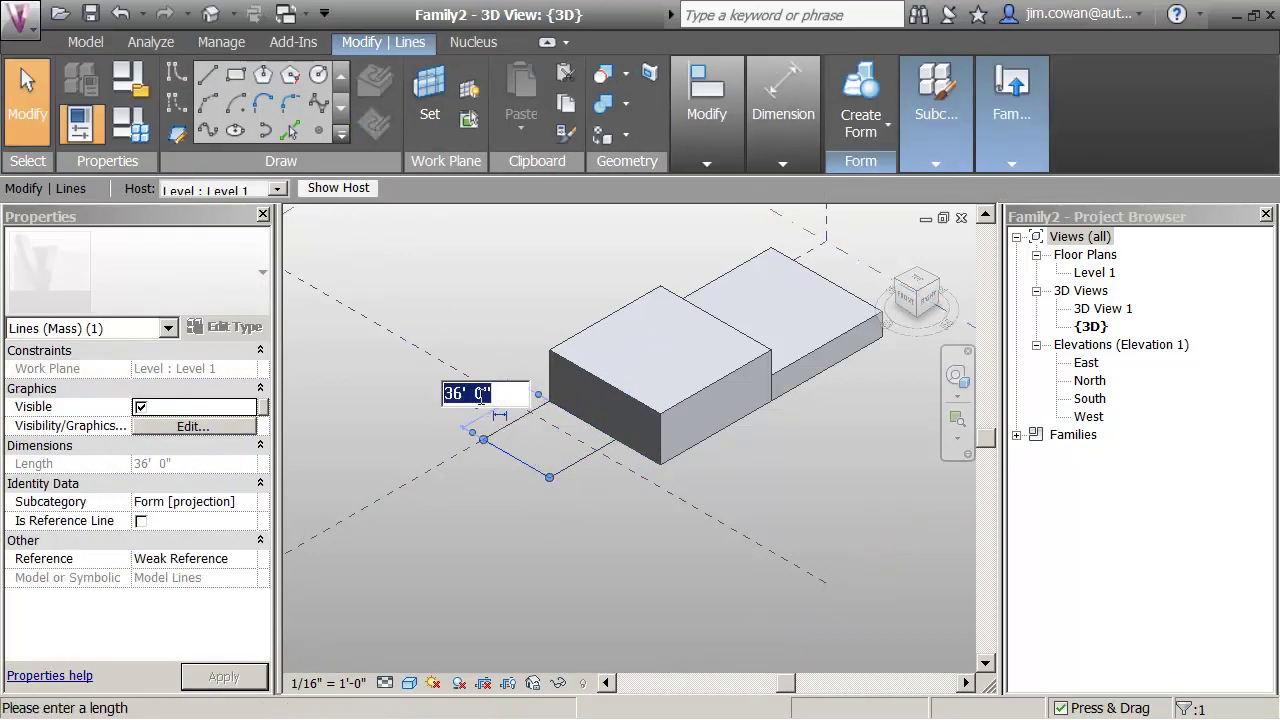
type("30")
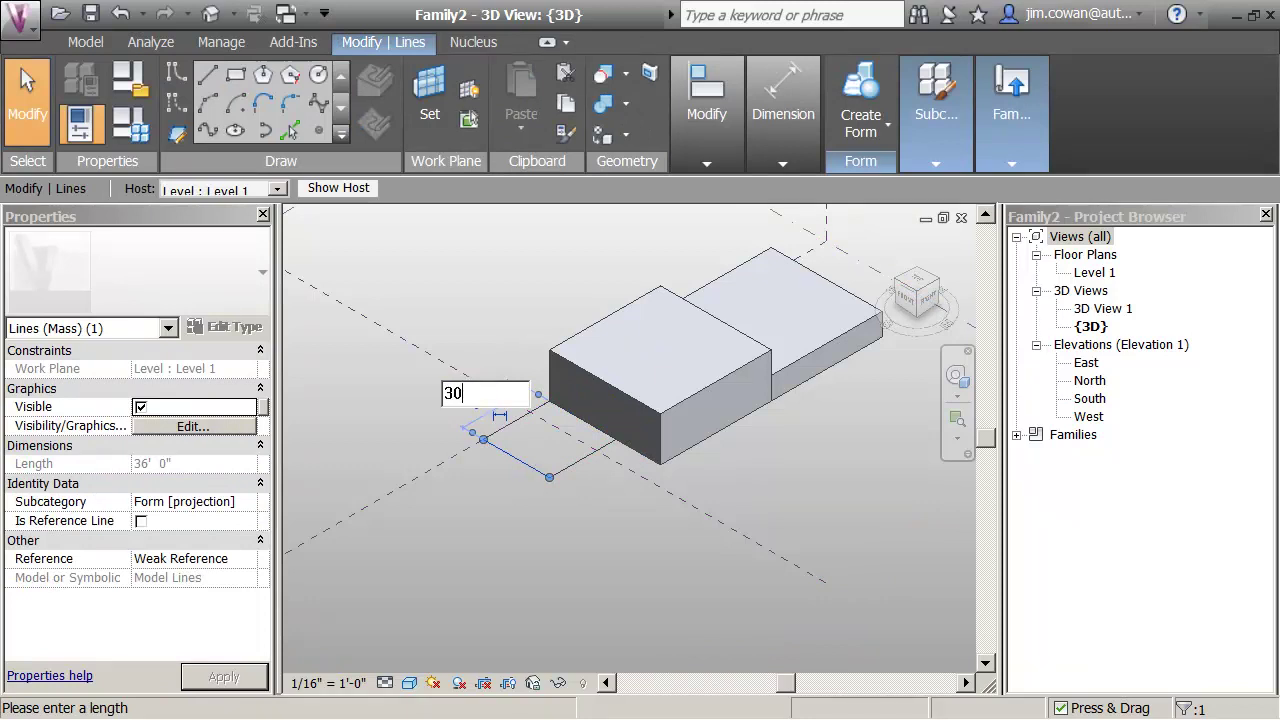
key("Return")
key("Escape")
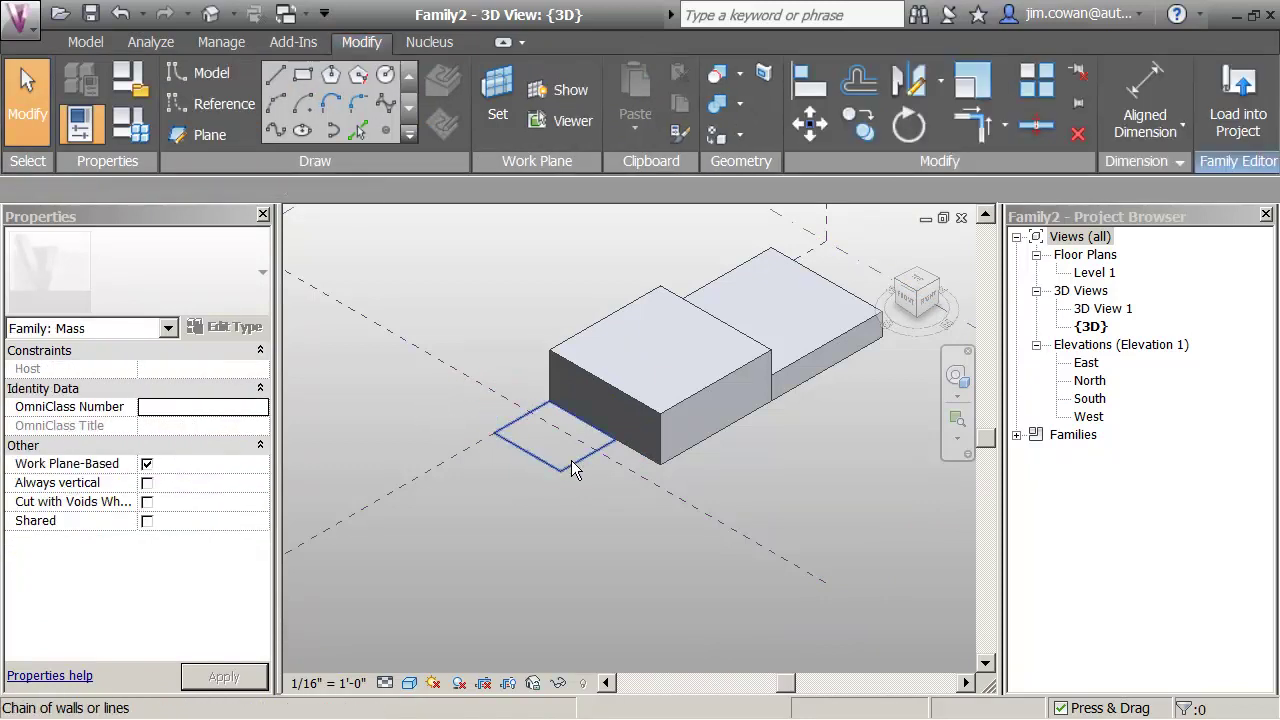
left_click(573, 472)
left_click(511, 448)
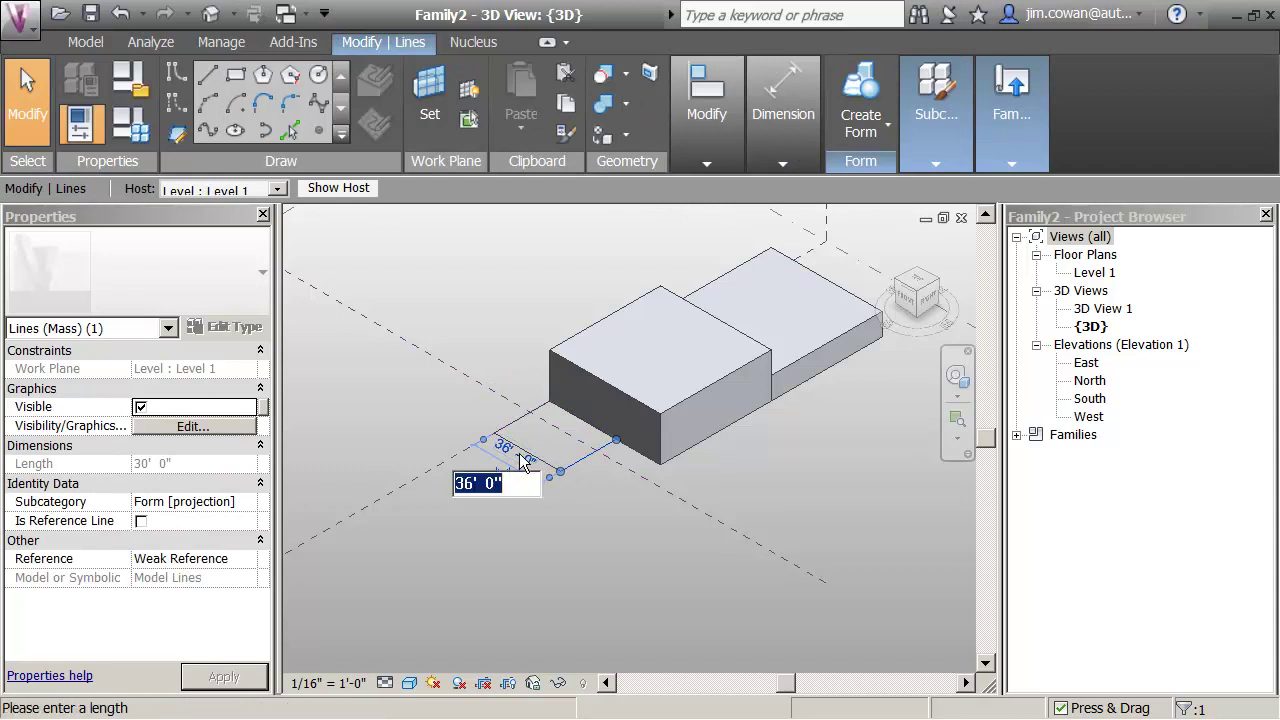
type("30")
key("Return")
Extrude the 30' rectangle into a solid box 12' high.
left_click(440, 410)
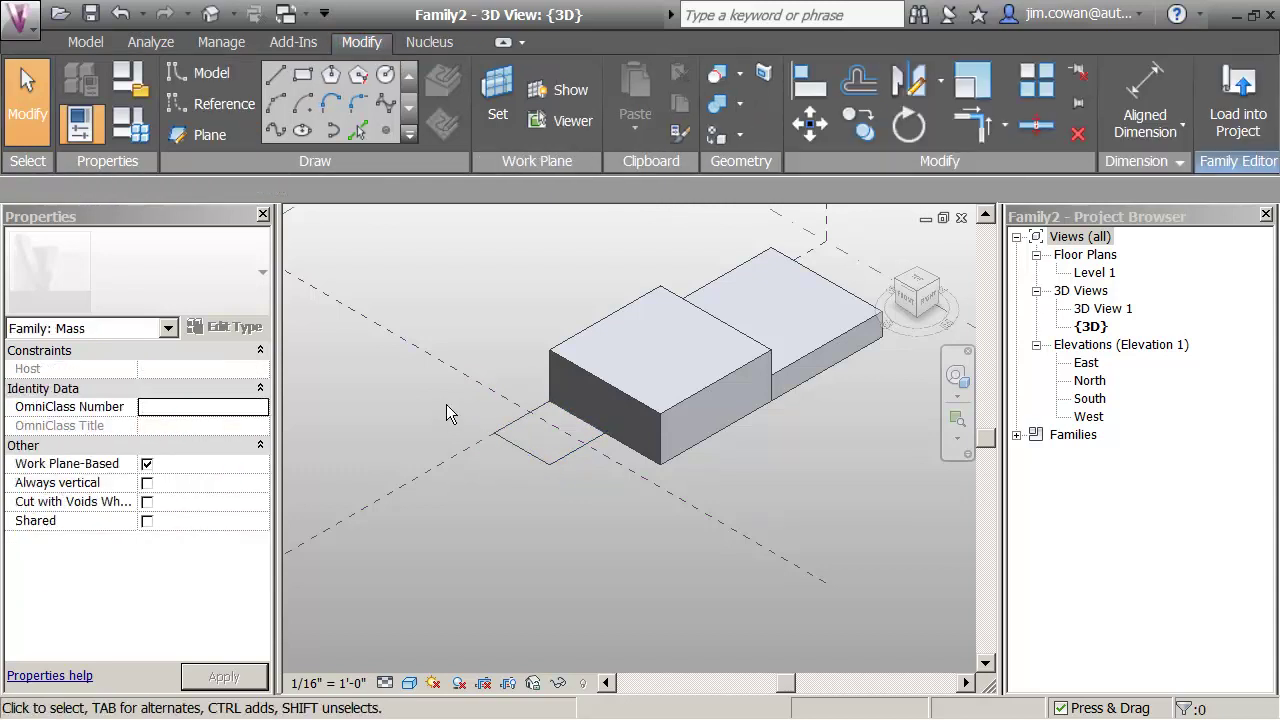
left_click(521, 458)
left_click(849, 138)
left_click(852, 176)
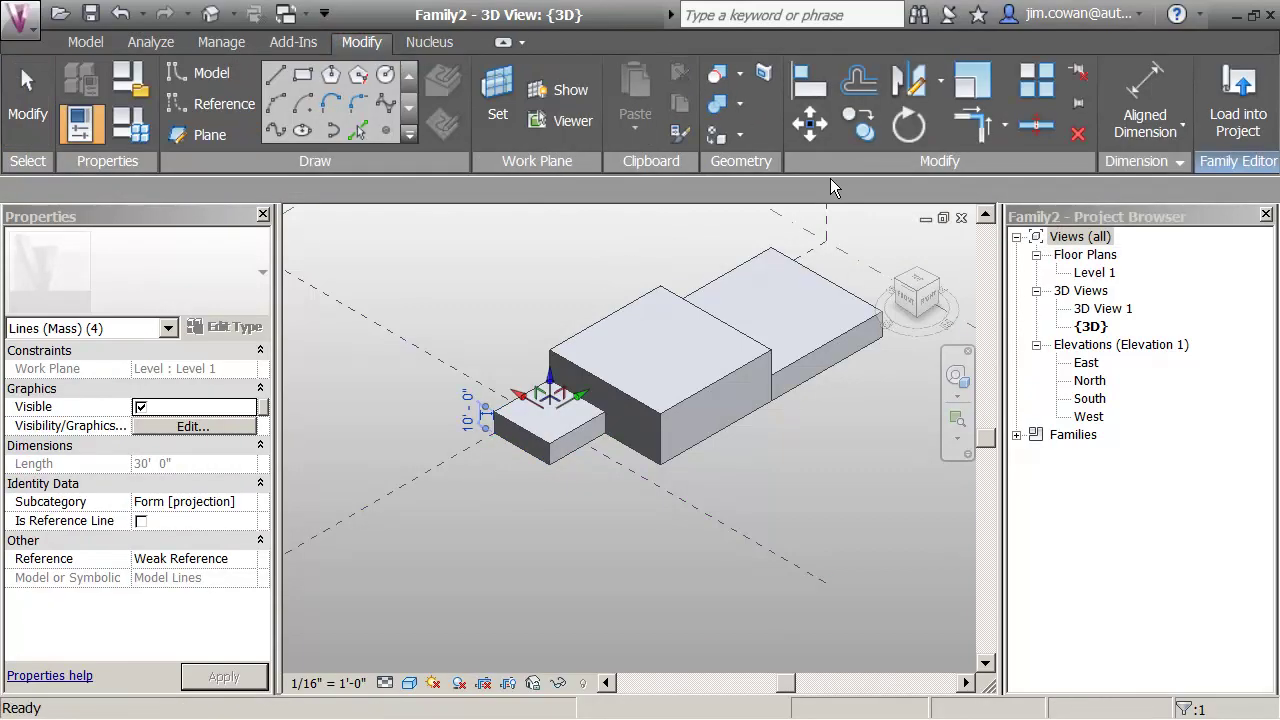
left_click(474, 424)
type("12")
key("Return")
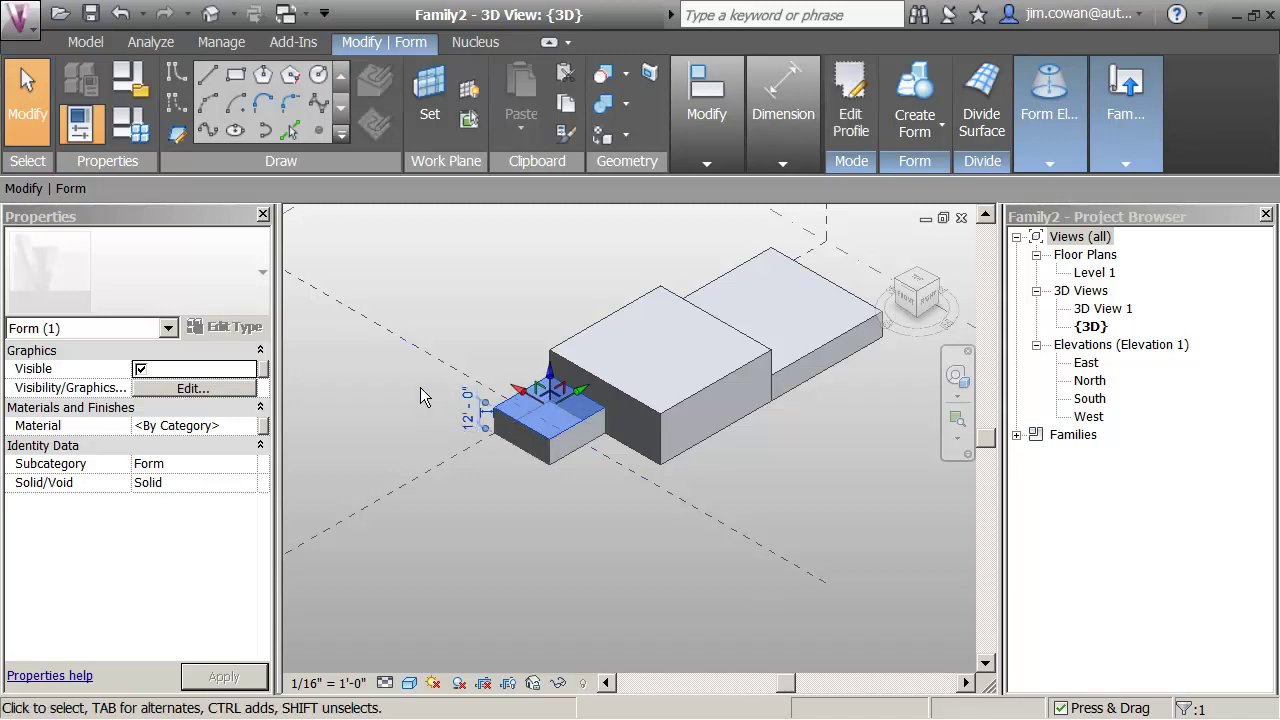
key("Escape")
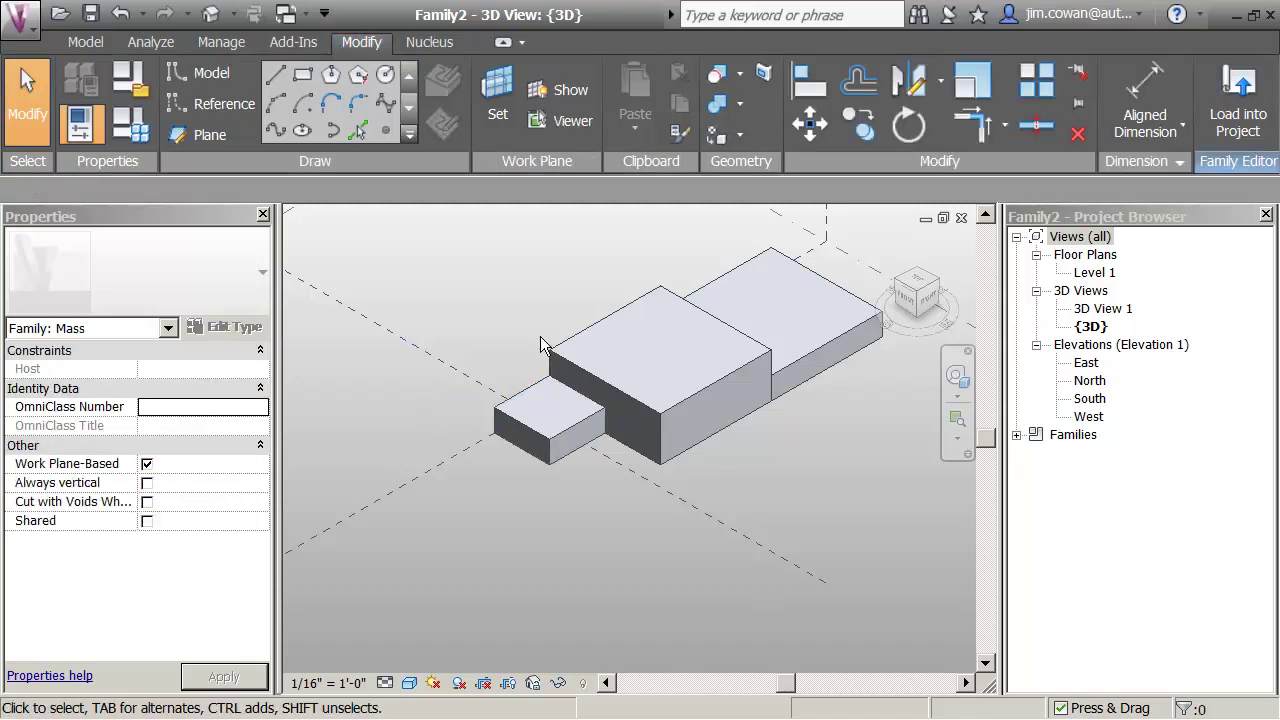
left_click(533, 453)
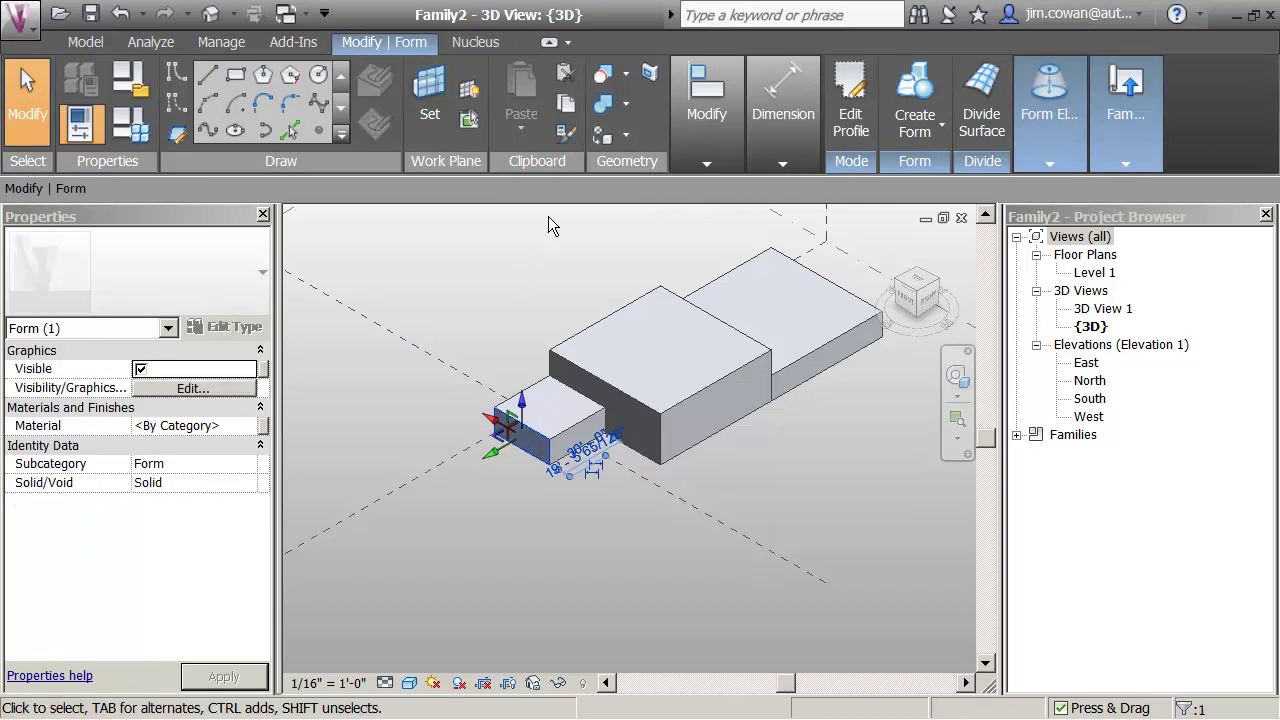
left_click(708, 162)
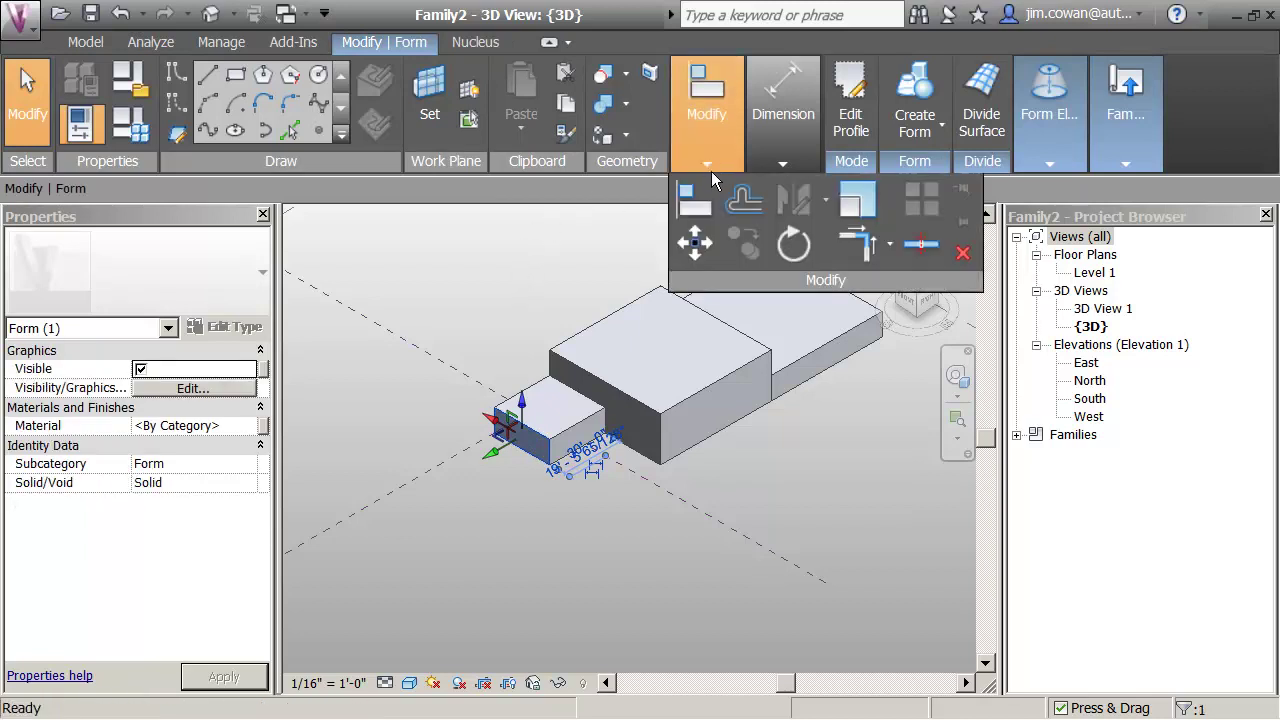
left_click(514, 320)
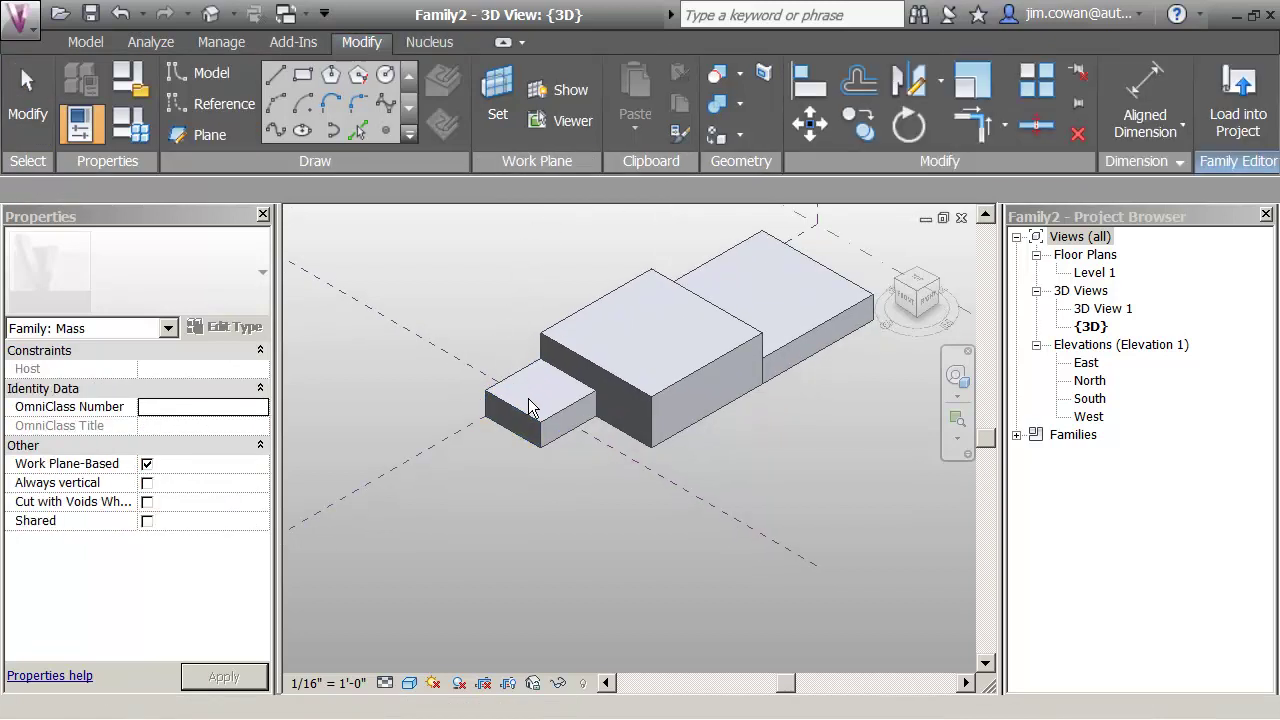
Copy the small box from its corner to sit beside the original, down-left.
left_click(533, 409)
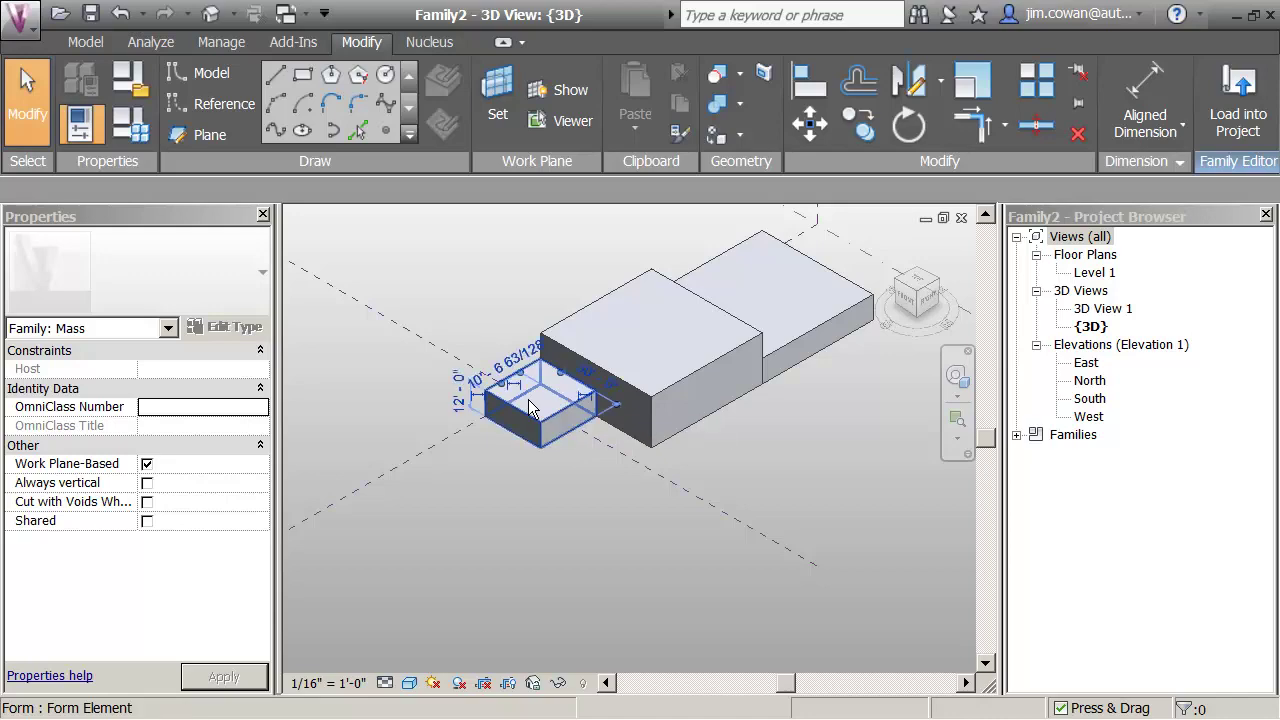
left_click(703, 165)
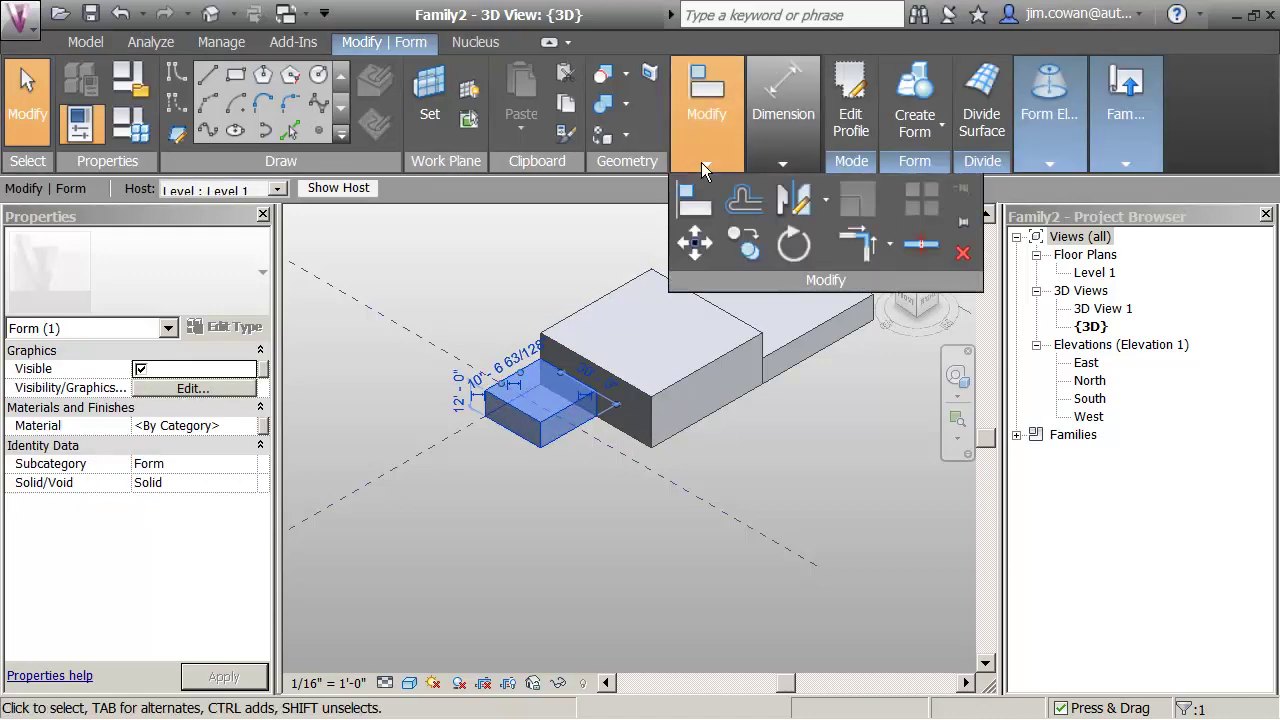
left_click(746, 248)
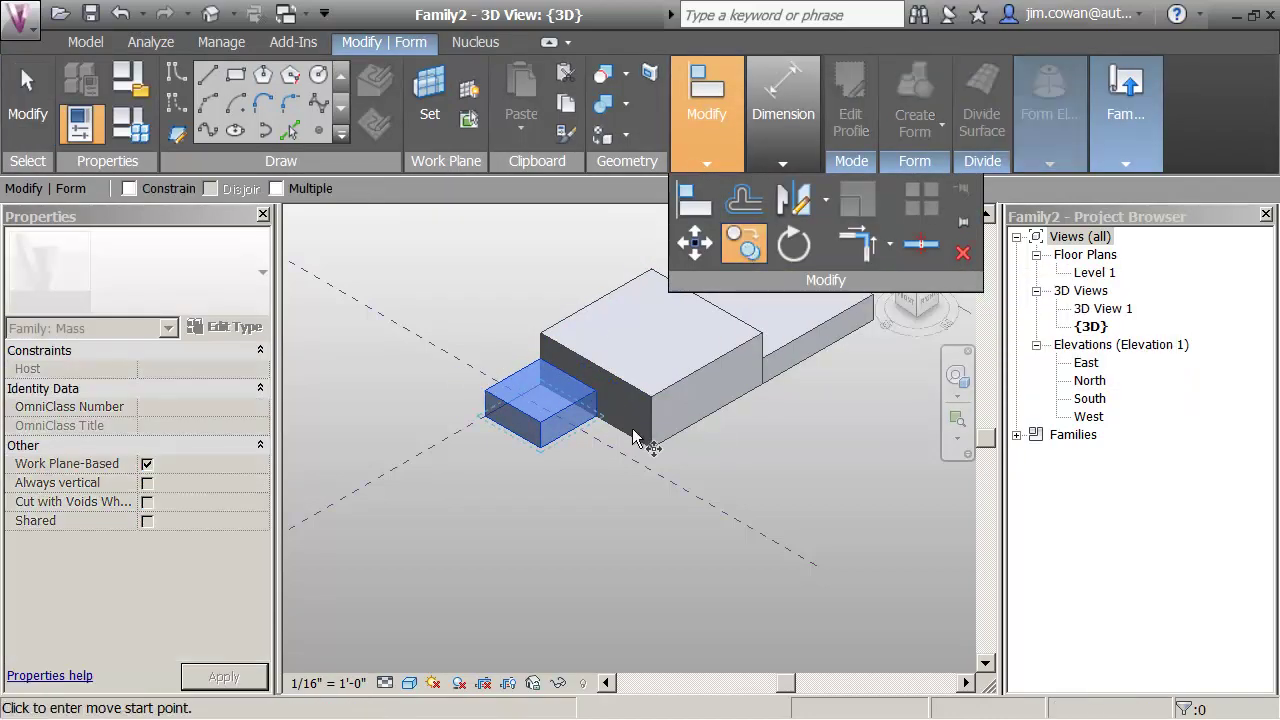
left_click(598, 420)
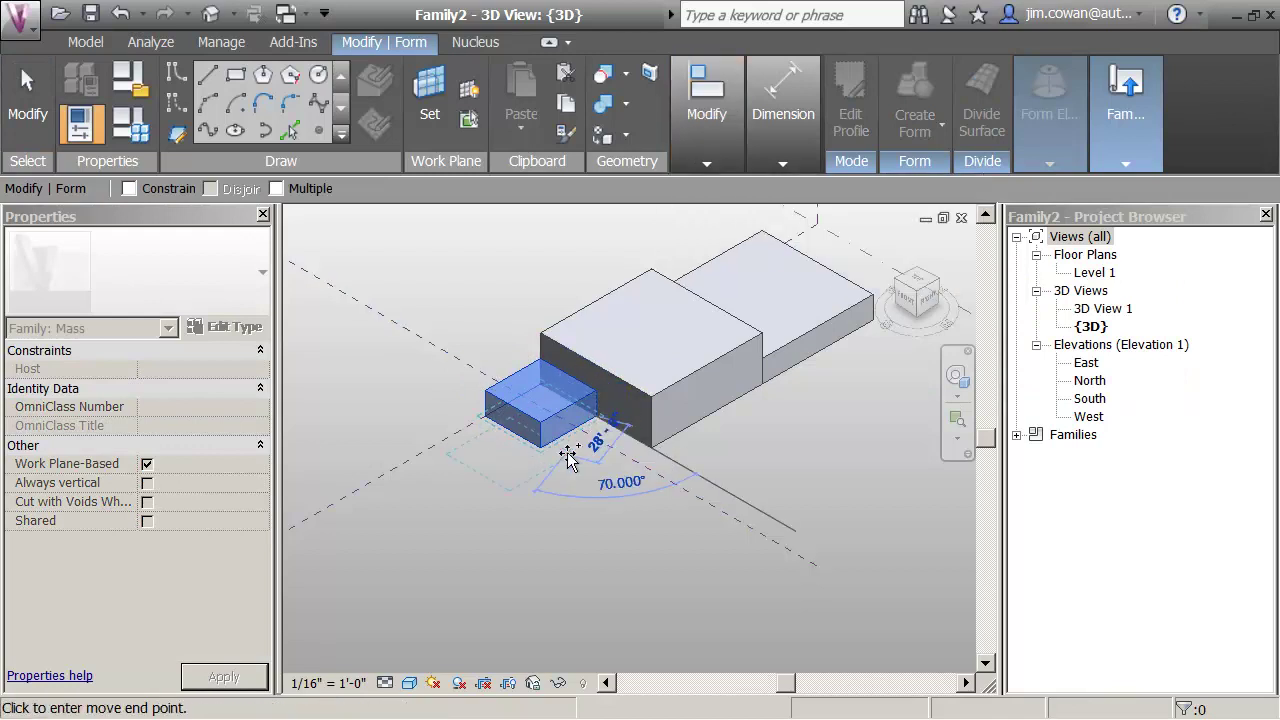
left_click(542, 455)
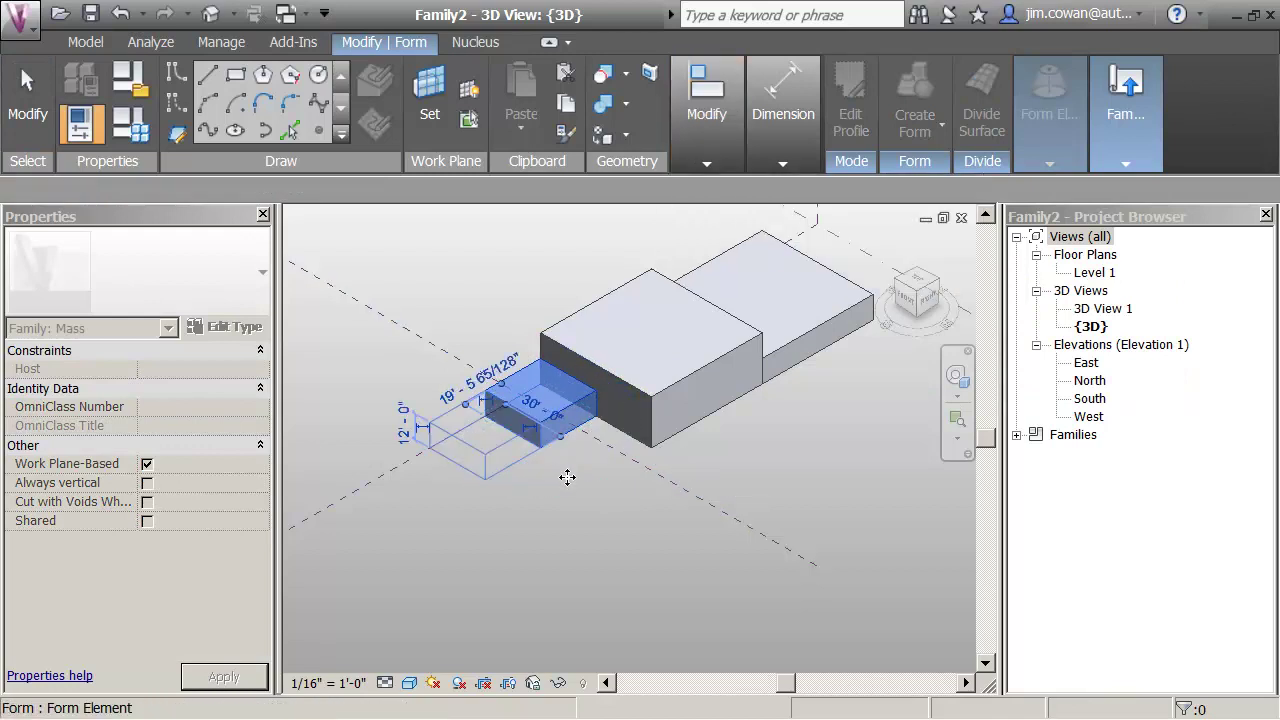
left_click(572, 495)
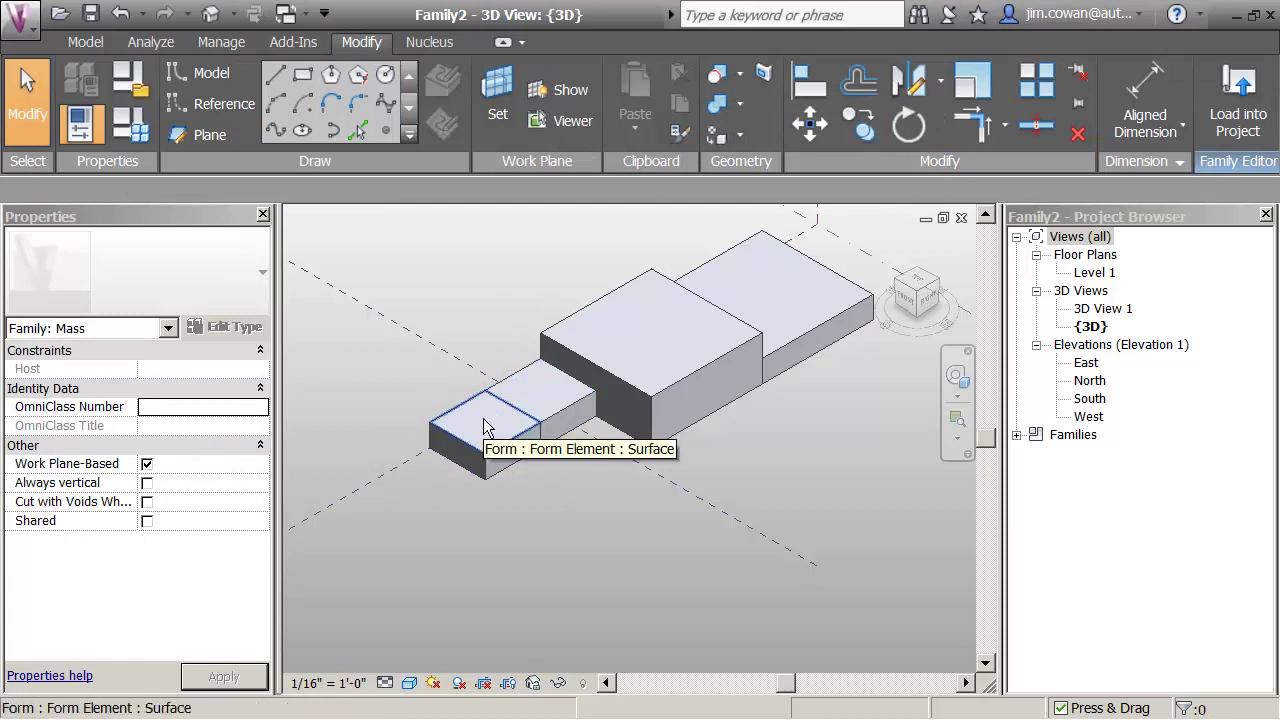
Copy the new box once more to add a third box further down-left.
key("Tab")
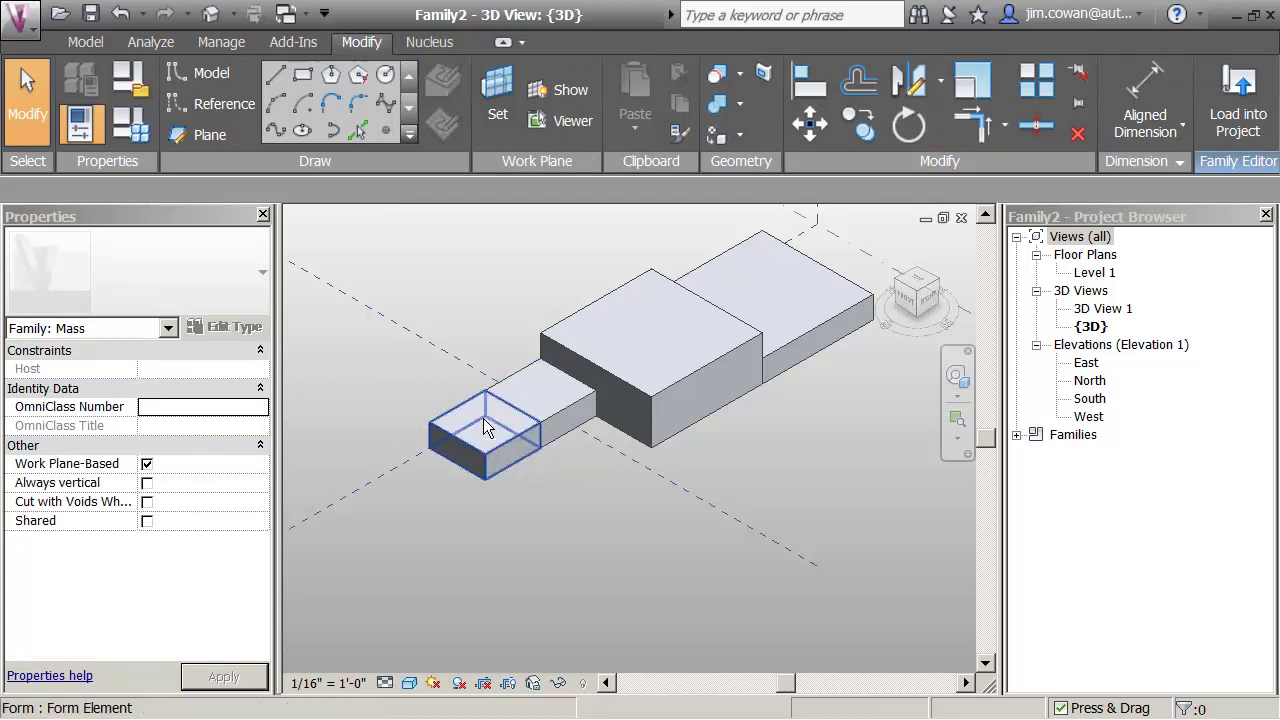
left_click(484, 427)
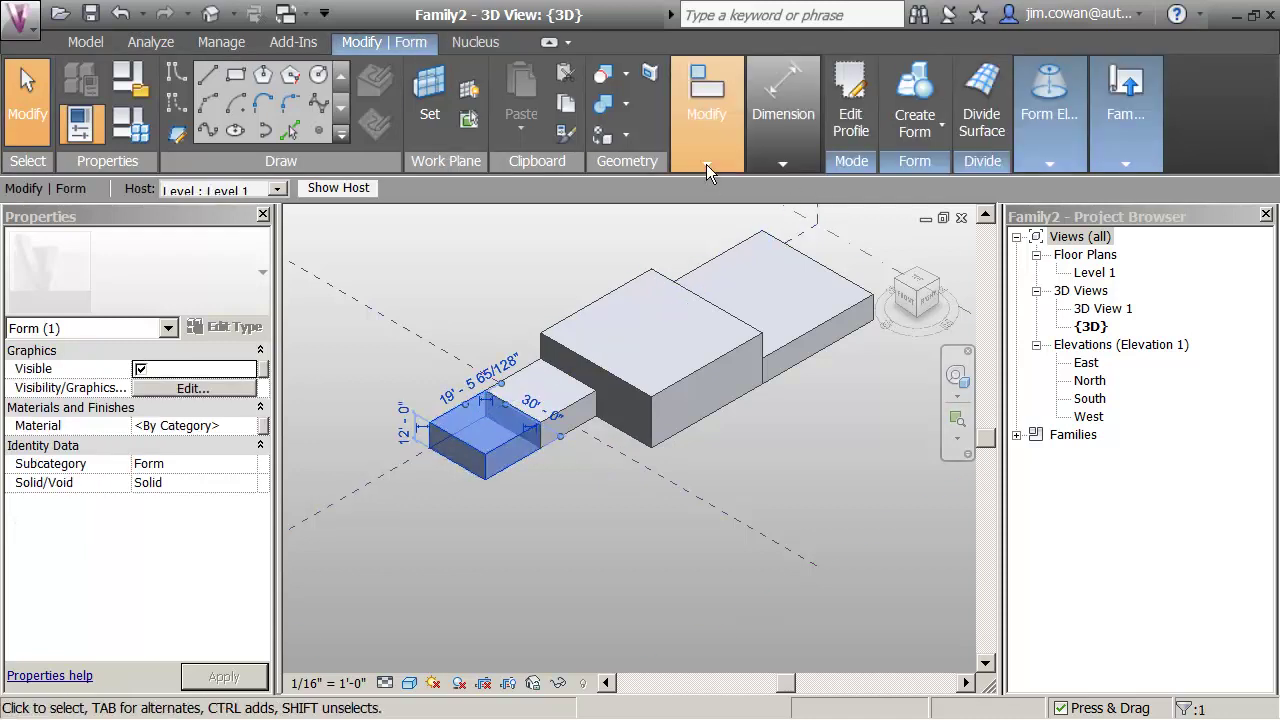
mouse_move(706, 166)
left_click(746, 247)
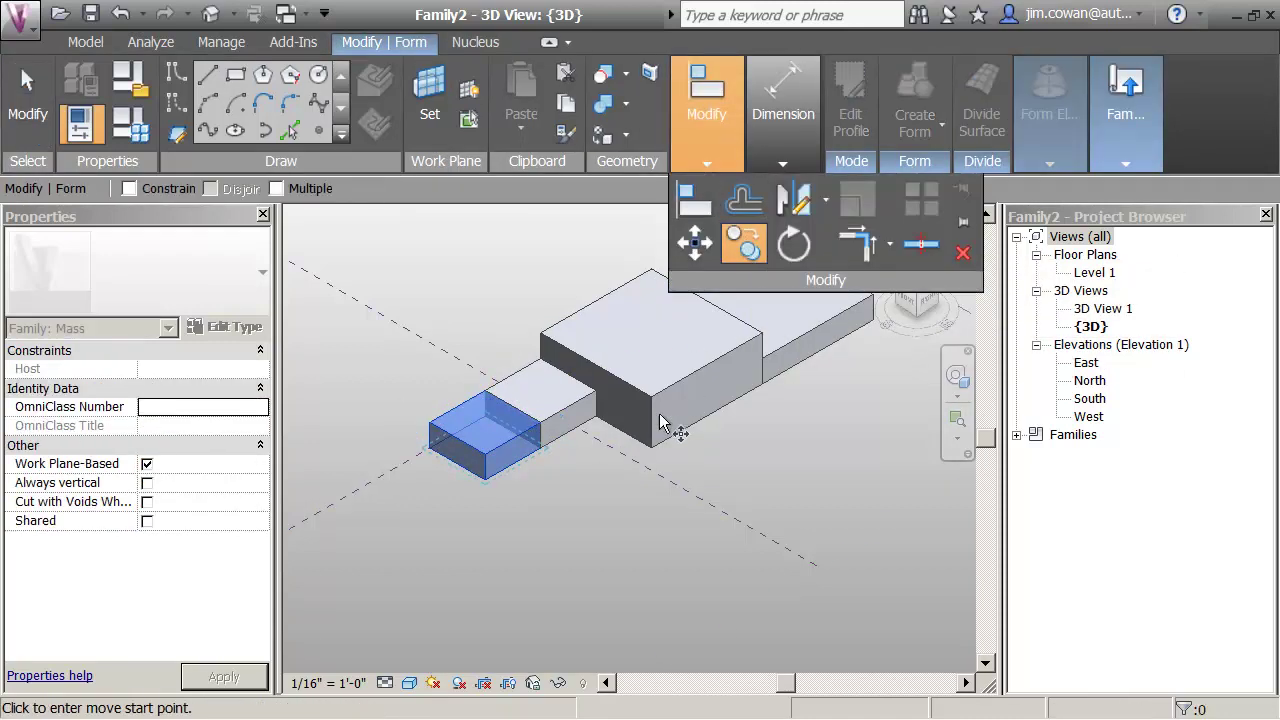
left_click(540, 452)
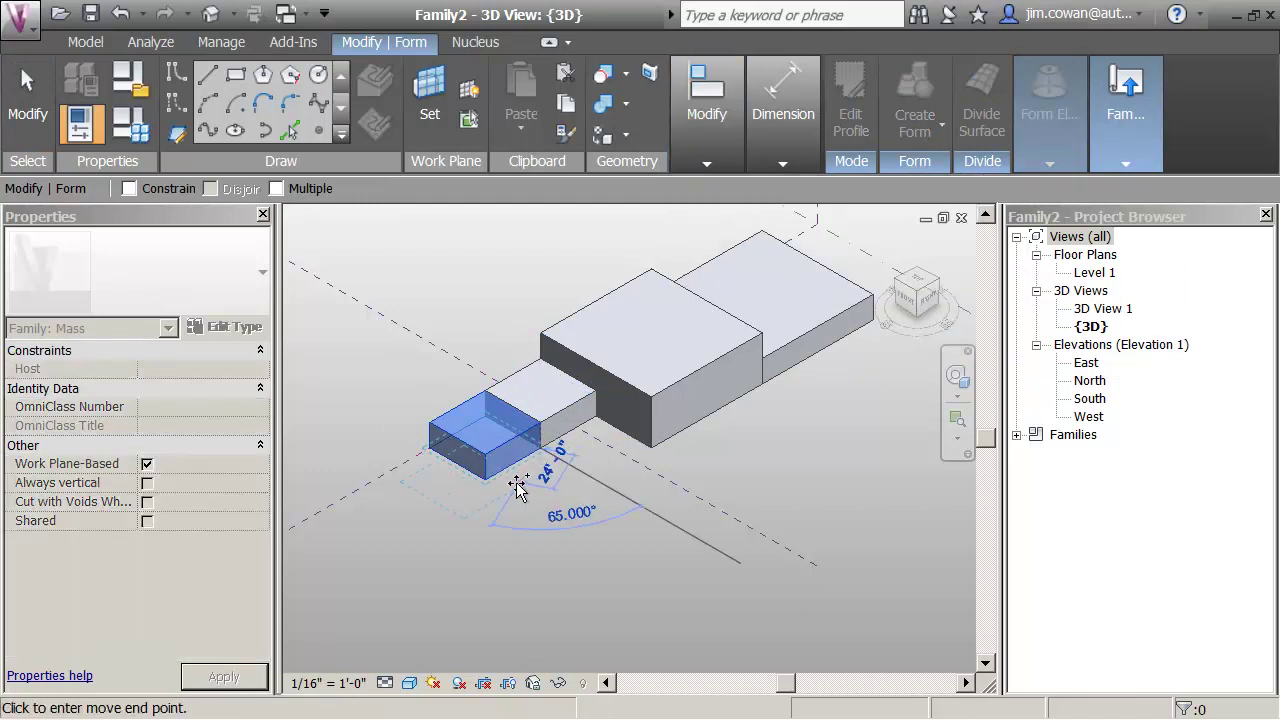
left_click(487, 483)
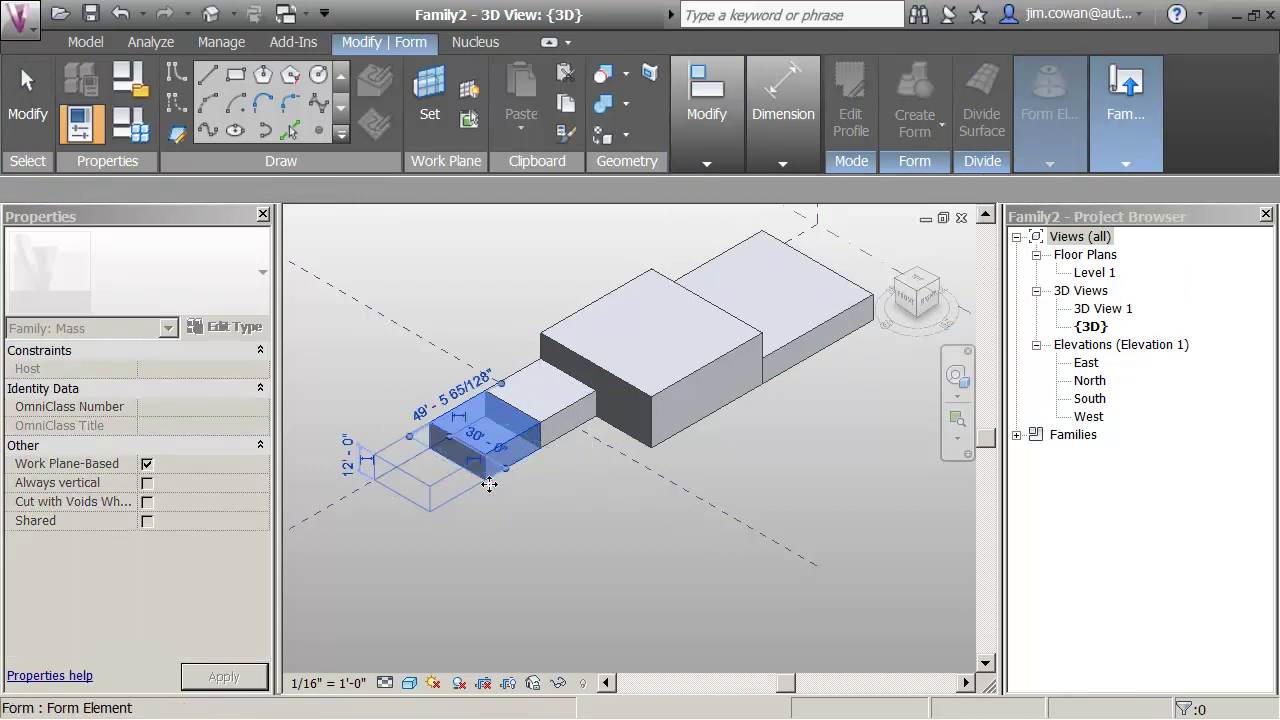
left_click(507, 513)
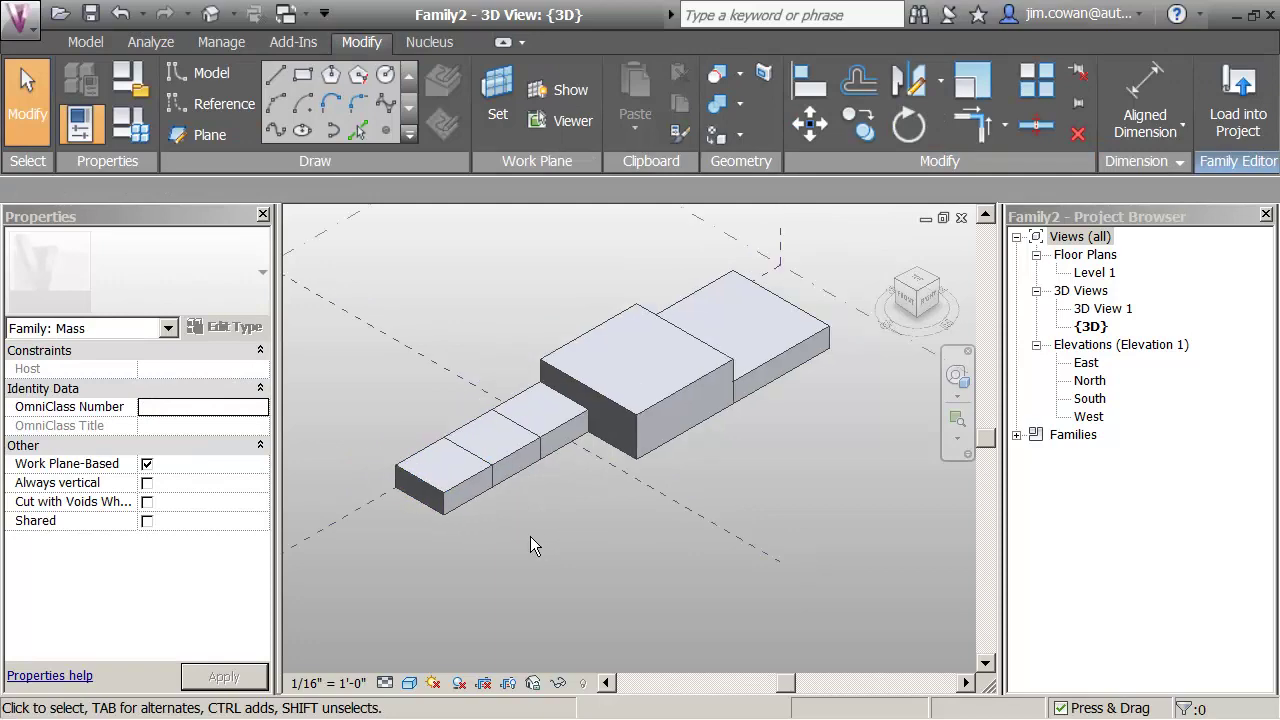
Draw a long rectangle from the block end to the far end of the row.
middle_click_drag(517, 551, 727, 557, "shift")
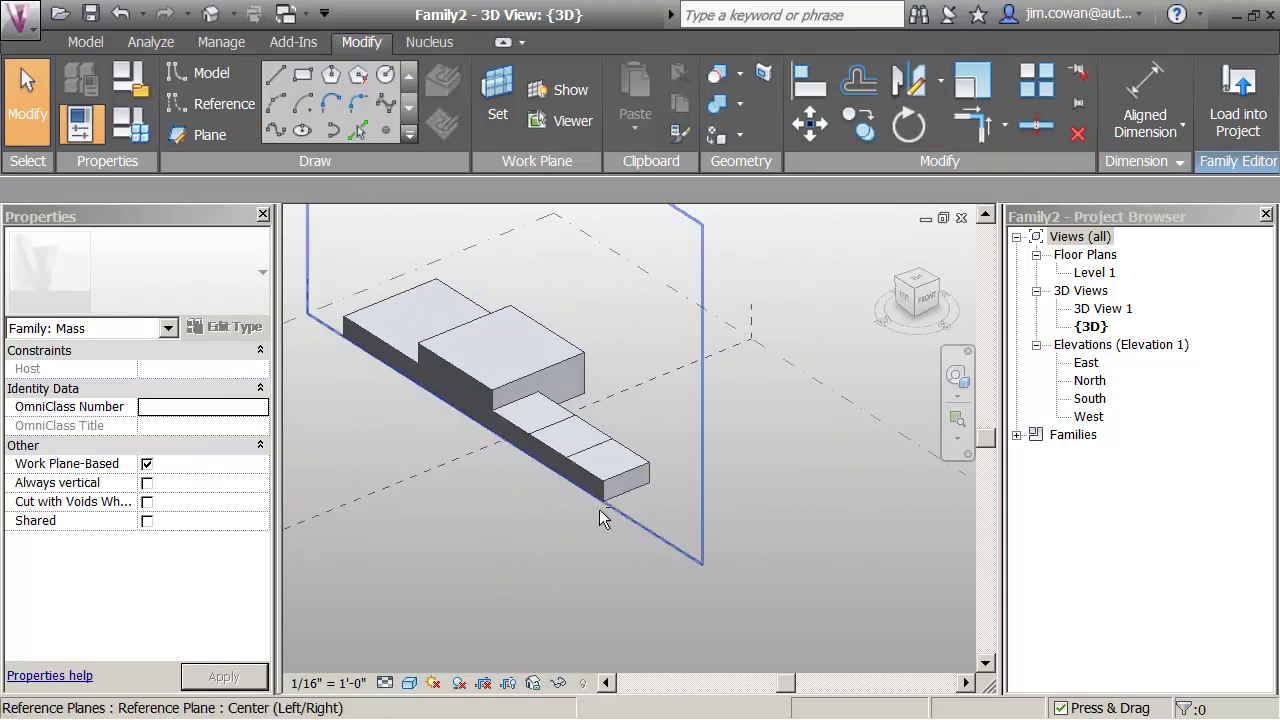
middle_click_drag(633, 526, 756, 586)
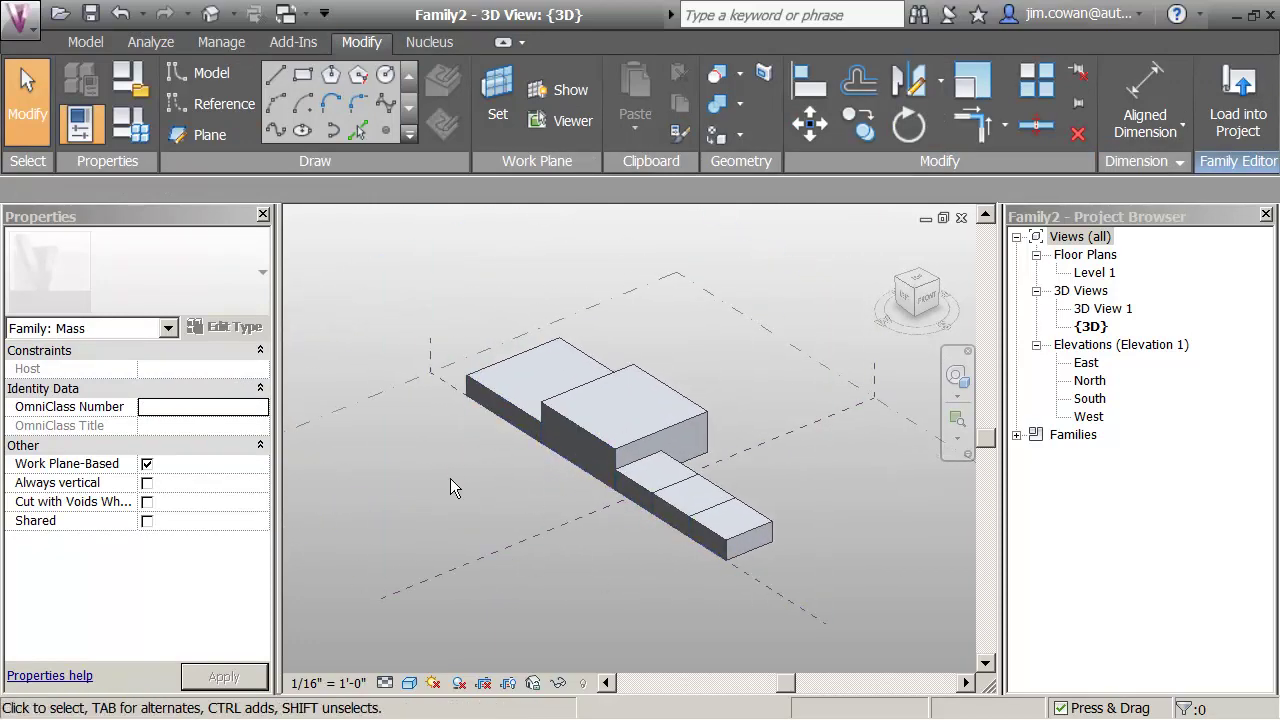
middle_click_drag(448, 487, 440, 515)
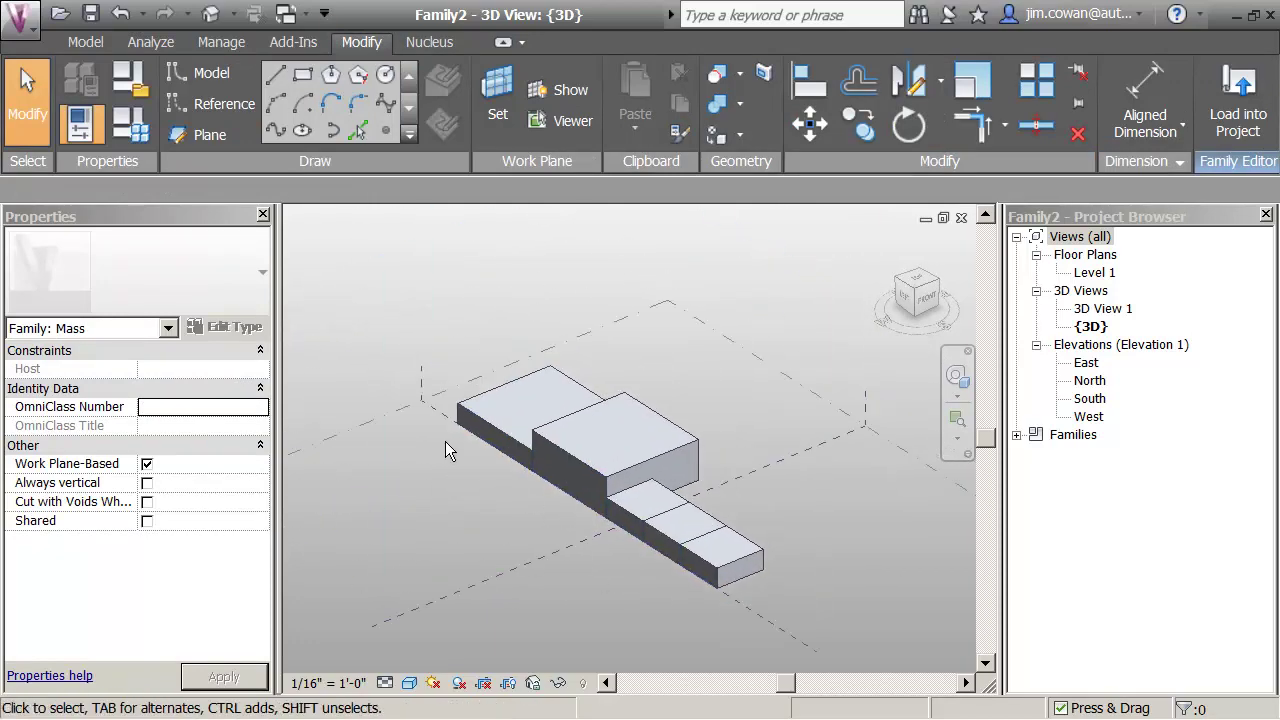
left_click(303, 75)
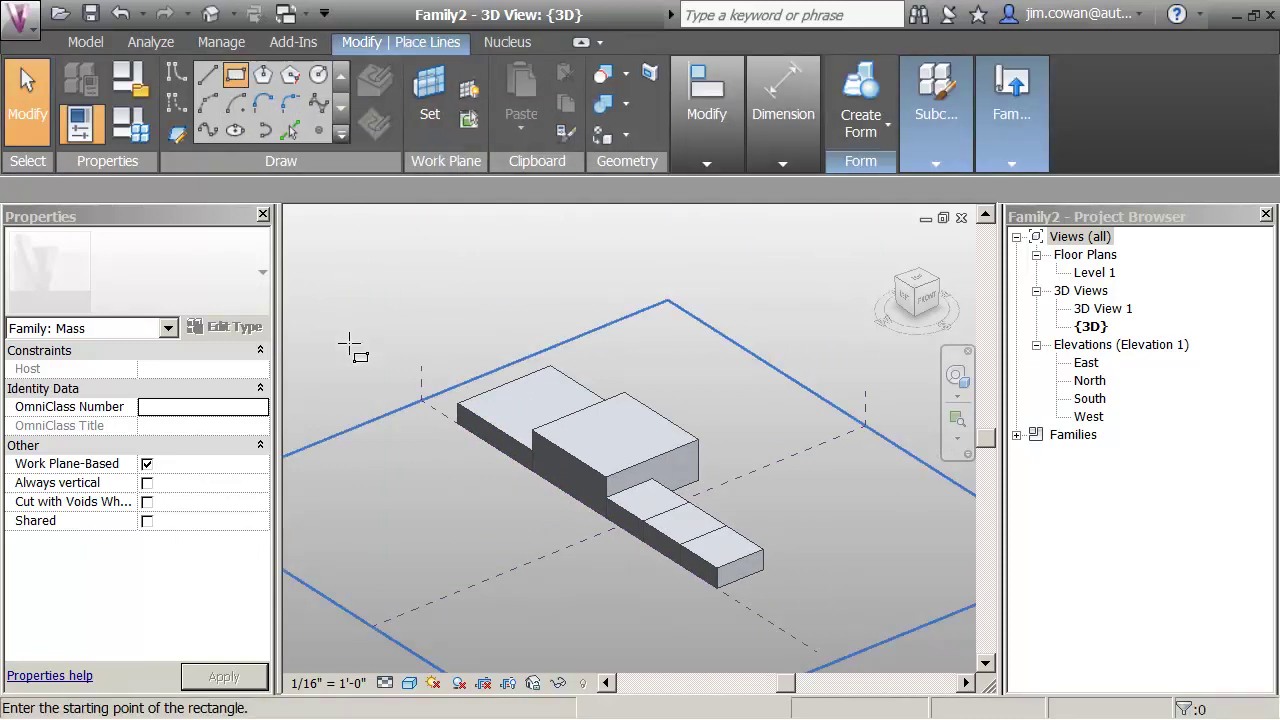
left_click(458, 424)
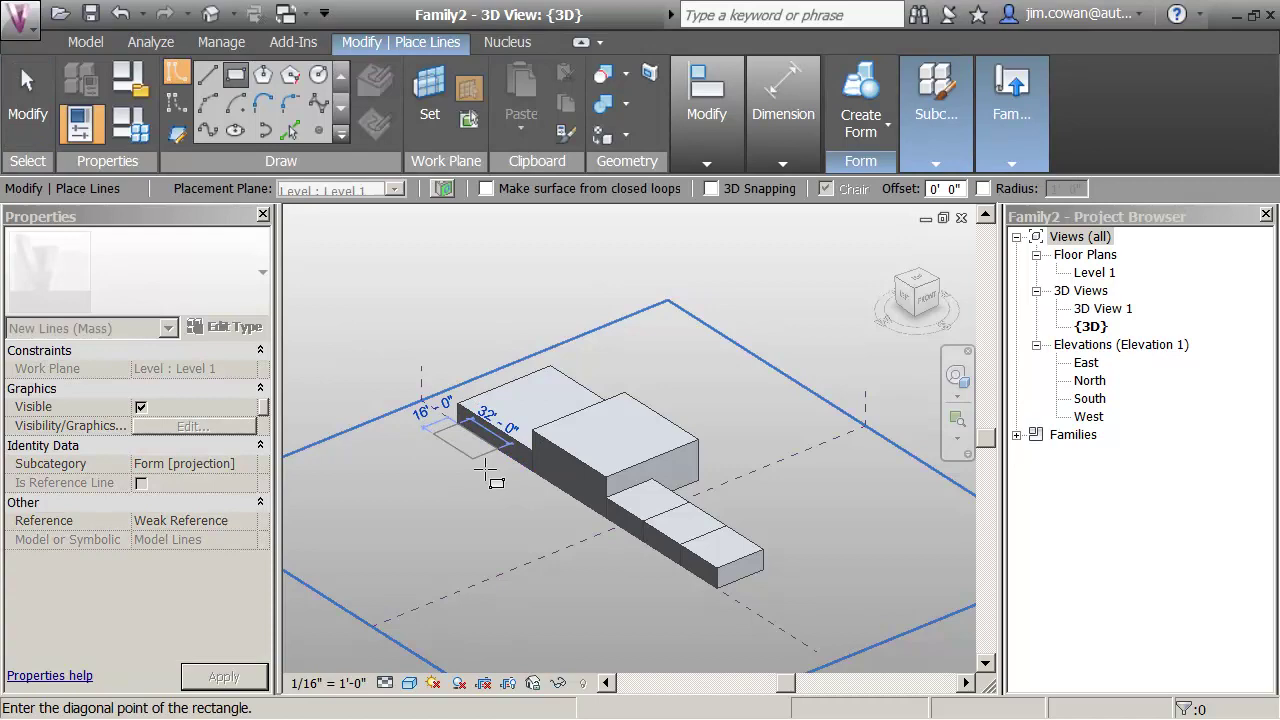
left_click(697, 598)
key("Escape")
key("Escape")
Set the rectangle's width to 5 and select its full chain of lines.
key("Tab")
left_click(455, 450)
left_click(418, 405)
type("5")
key("Return")
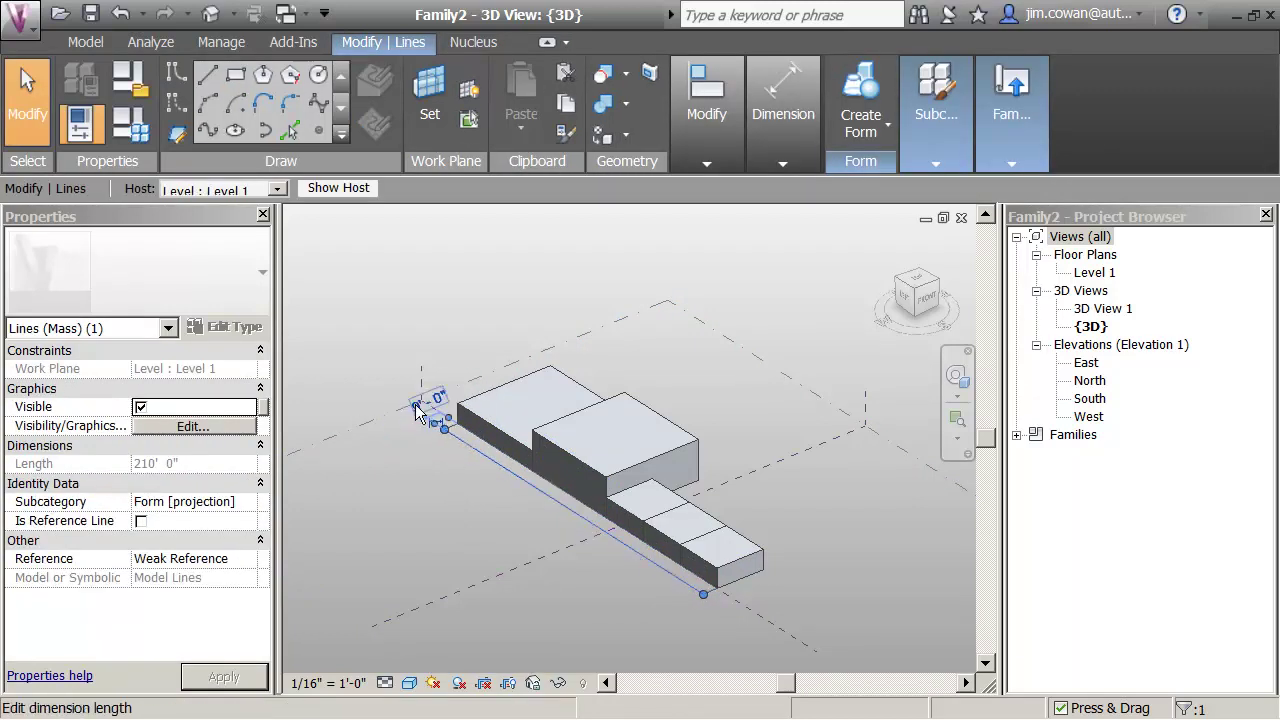
left_click(411, 346)
key("Tab")
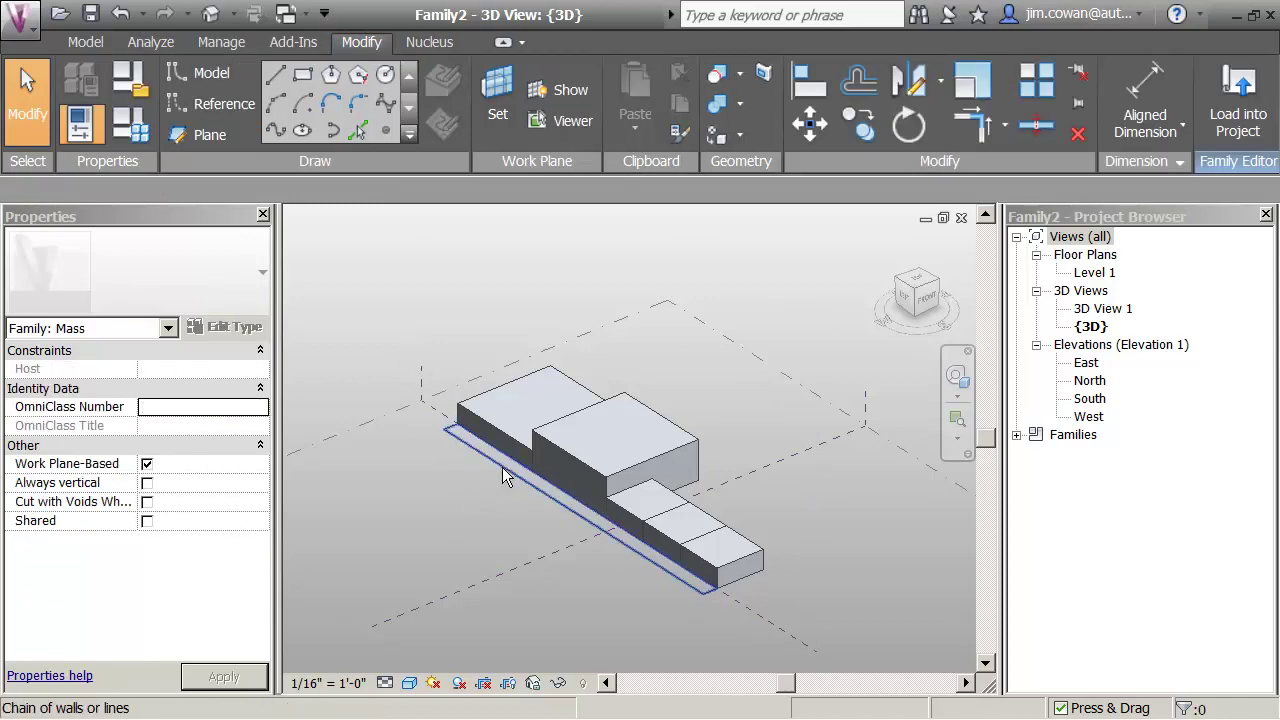
left_click(502, 467)
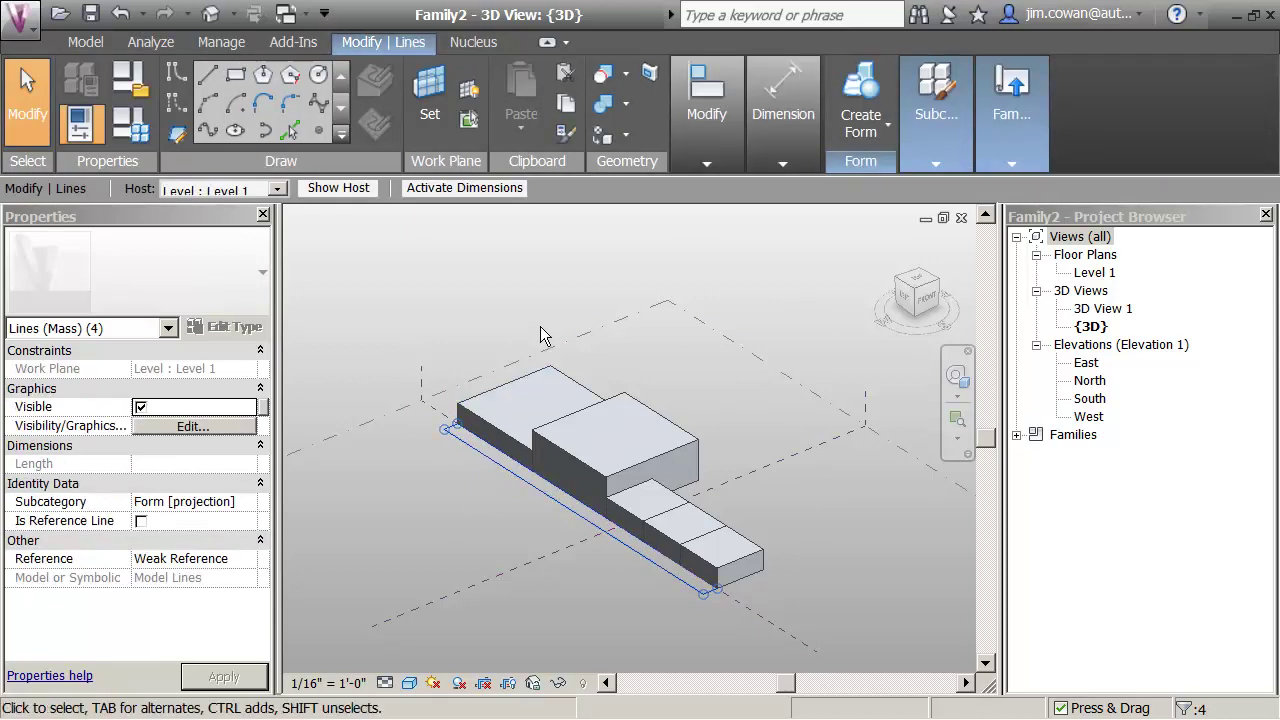
Extrude the narrow rectangle into a solid form.
left_click(856, 135)
left_click(846, 174)
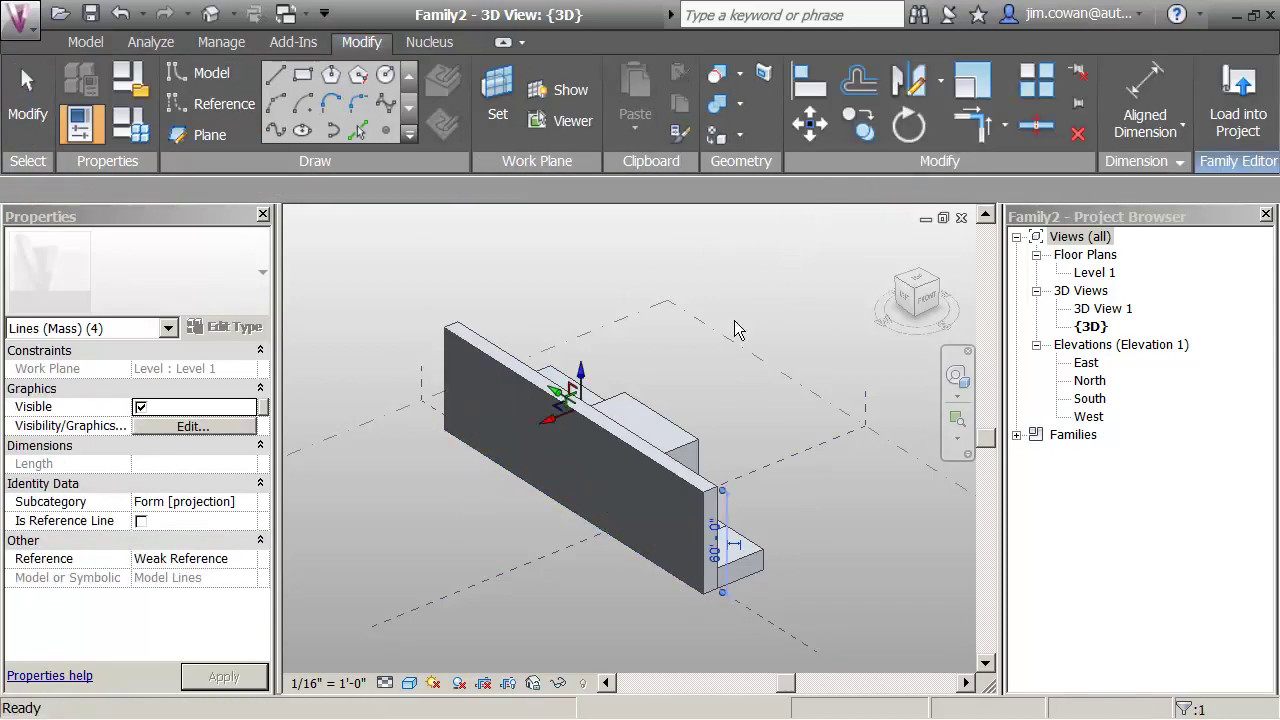
left_click(687, 362)
middle_click_drag(760, 537, 517, 560, "shift")
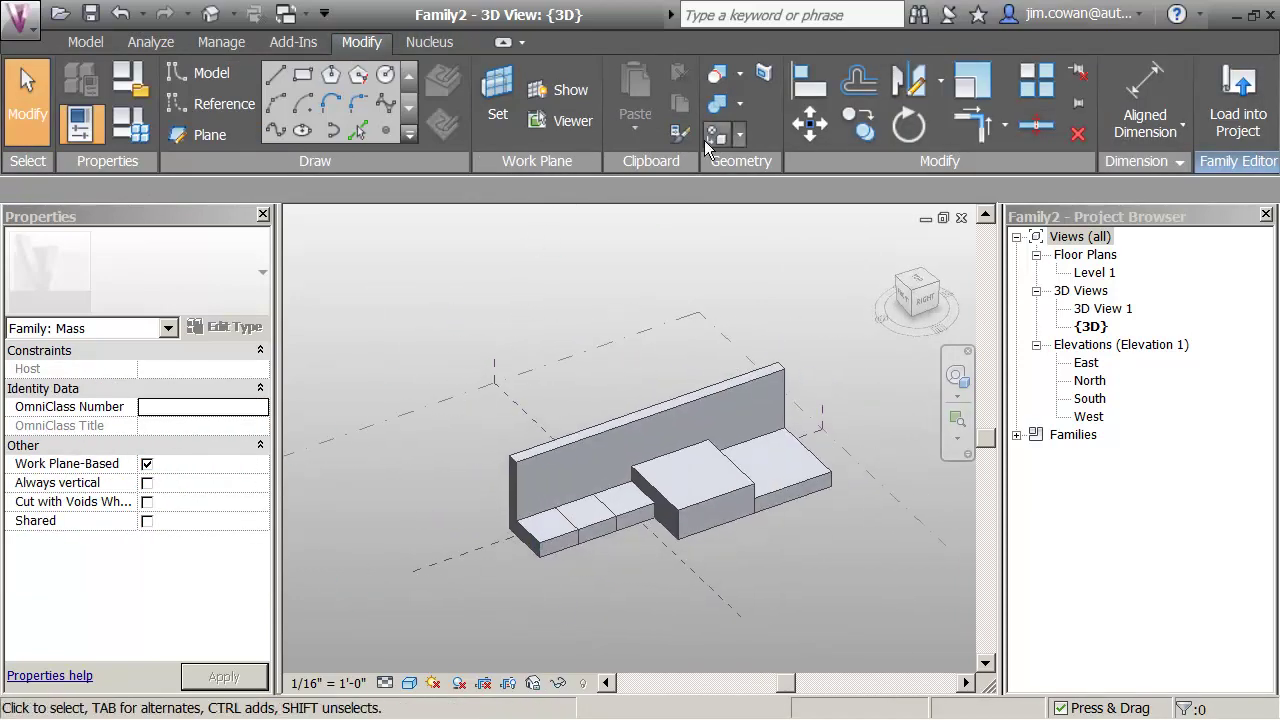
Align the corridor form's top face down to the low block's top face.
left_click(809, 80)
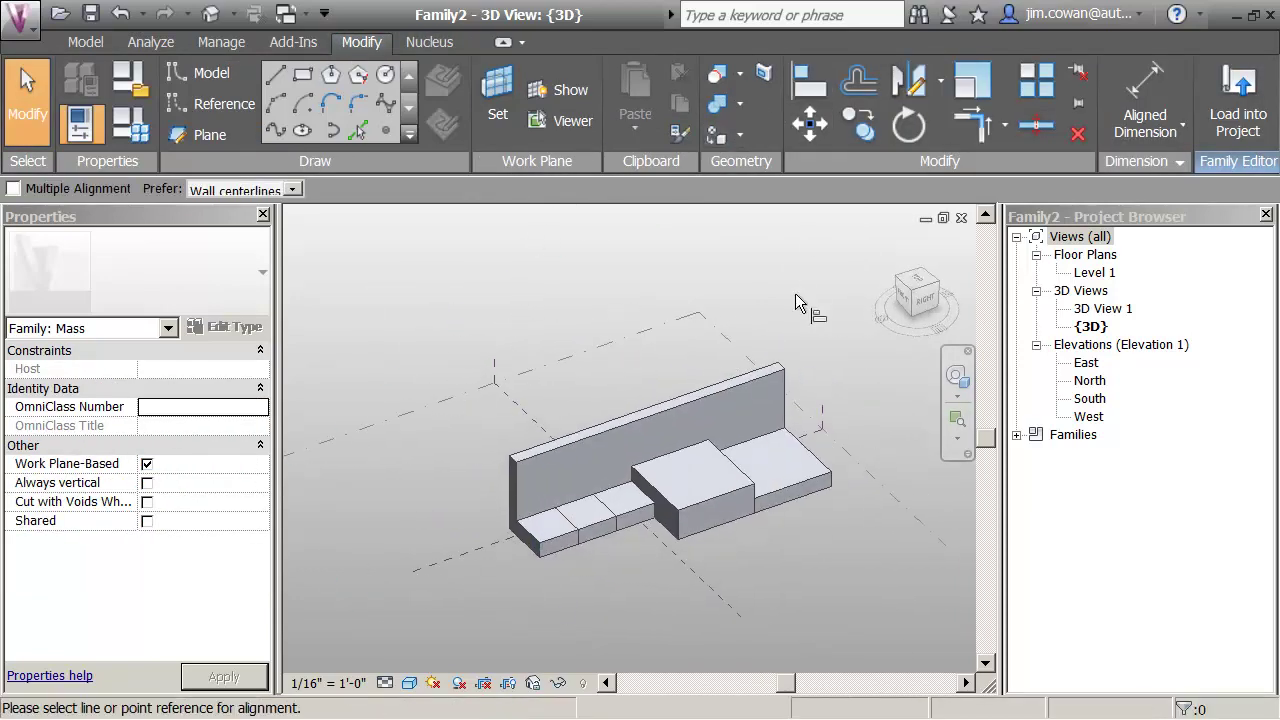
left_click(618, 495)
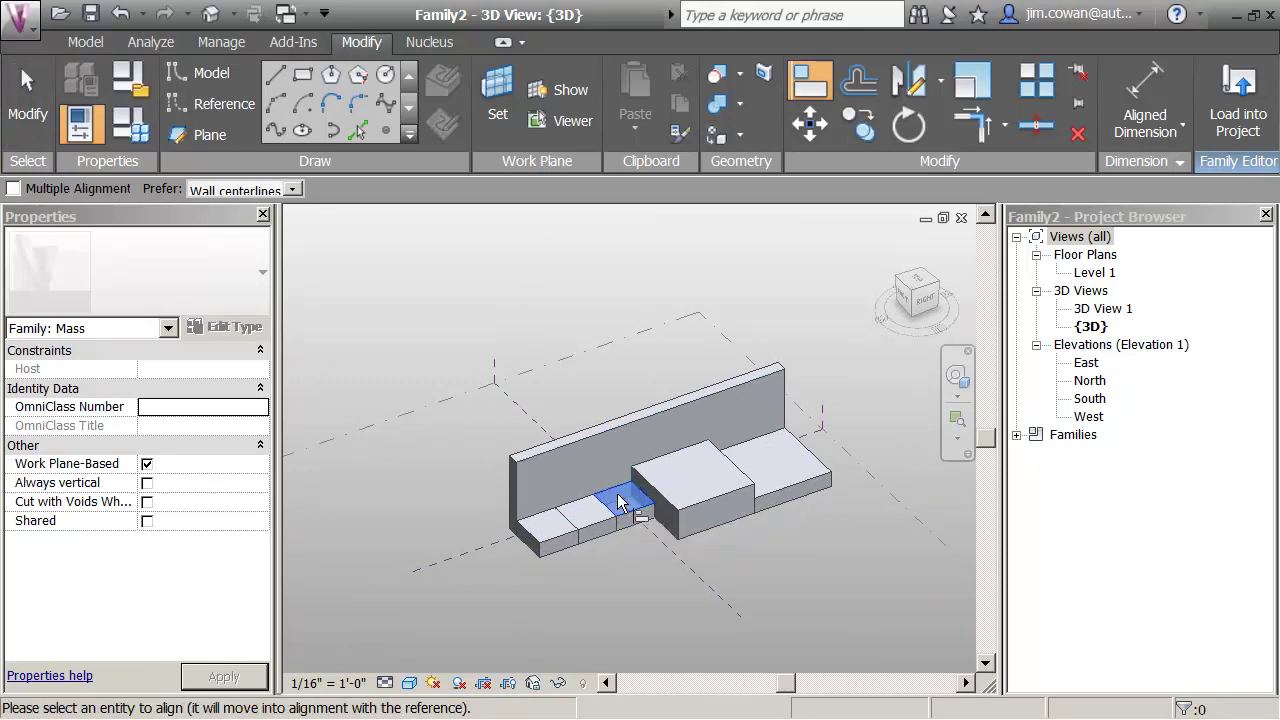
left_click(634, 414)
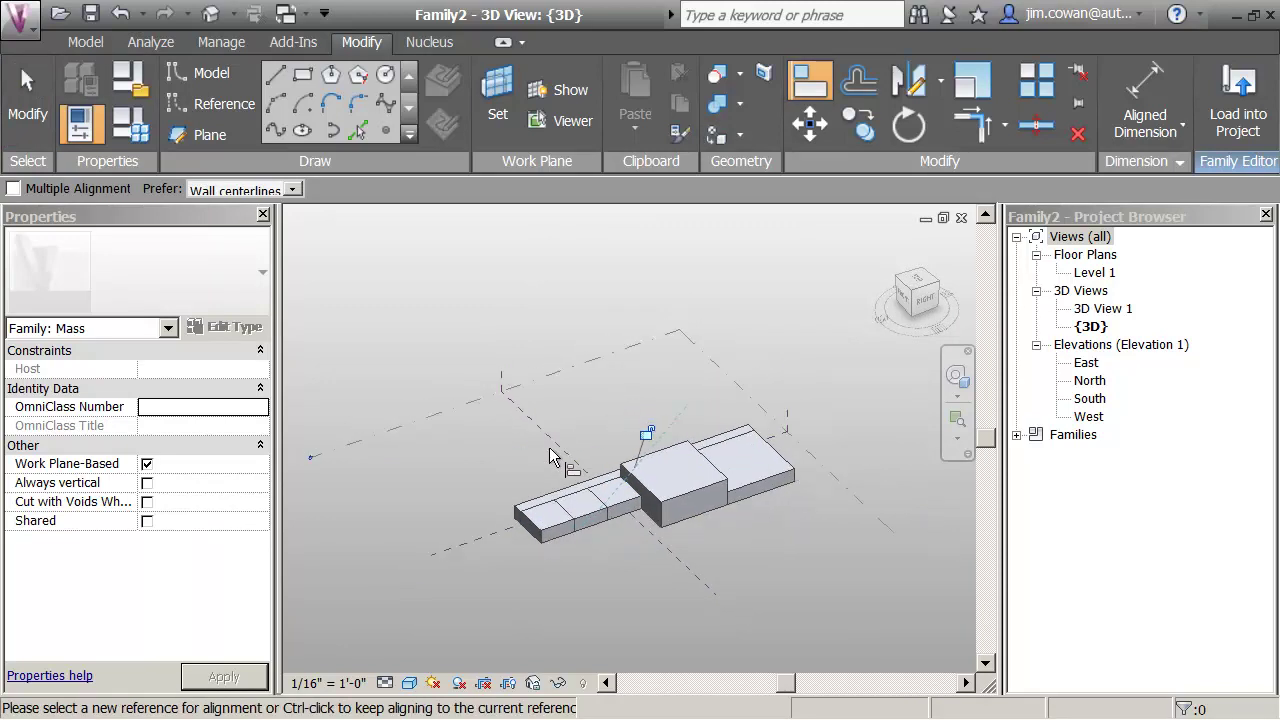
key("Escape")
middle_click_drag(485, 467, 626, 506)
scroll(626, 506, "up", 3)
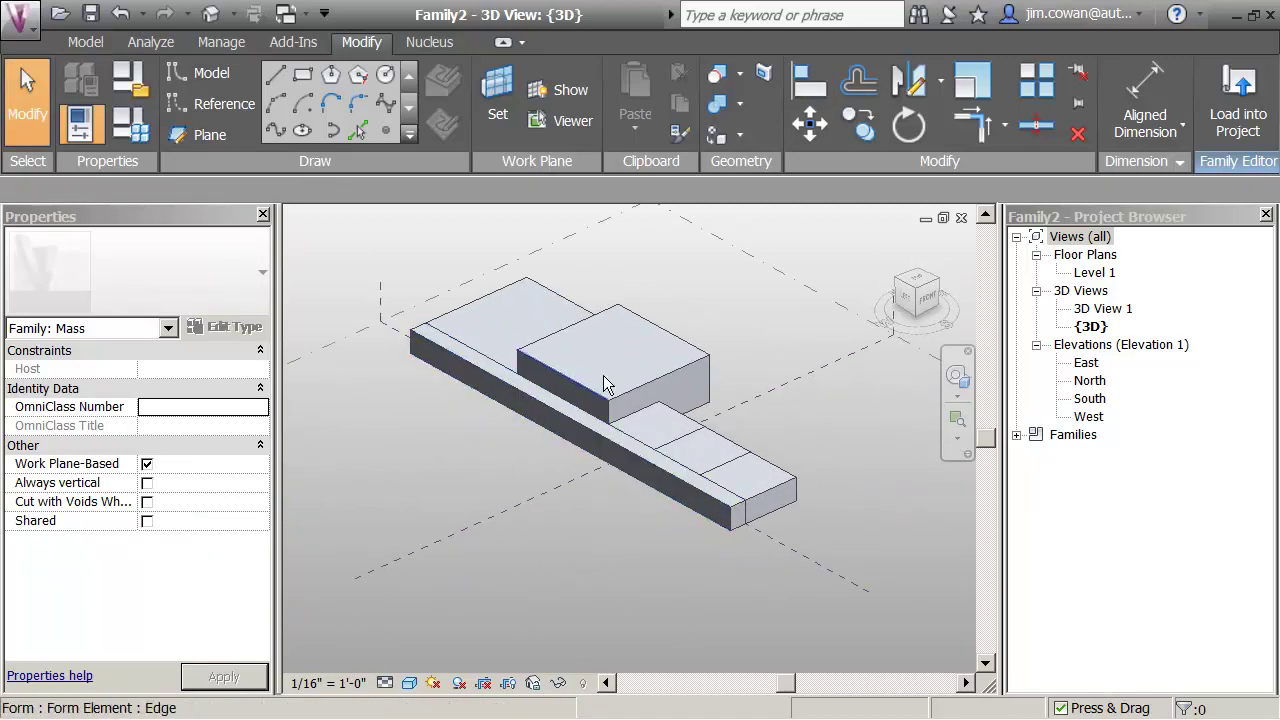
scroll(761, 414, "down", 1)
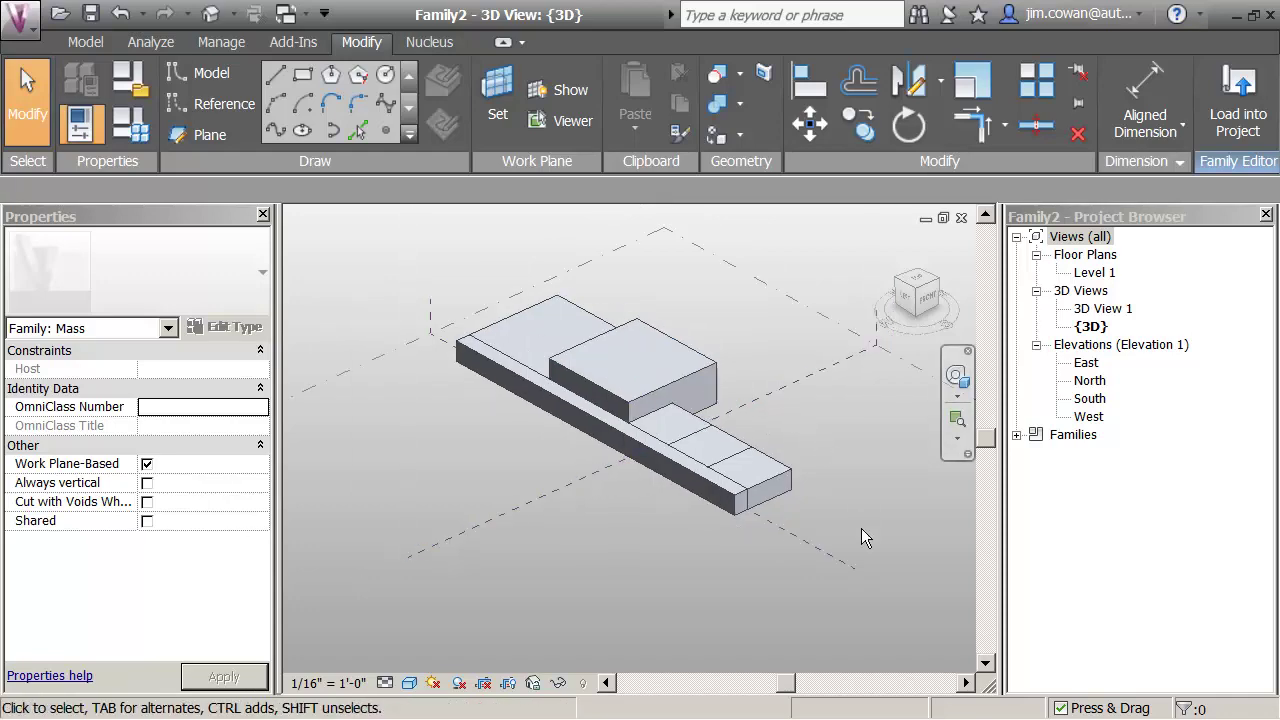
Select the end classroom block and enter Edit Profile.
middle_click_drag(861, 528, 640, 527, "shift")
scroll(605, 551, "up", 2)
key("Tab")
key("Tab")
left_click(604, 507)
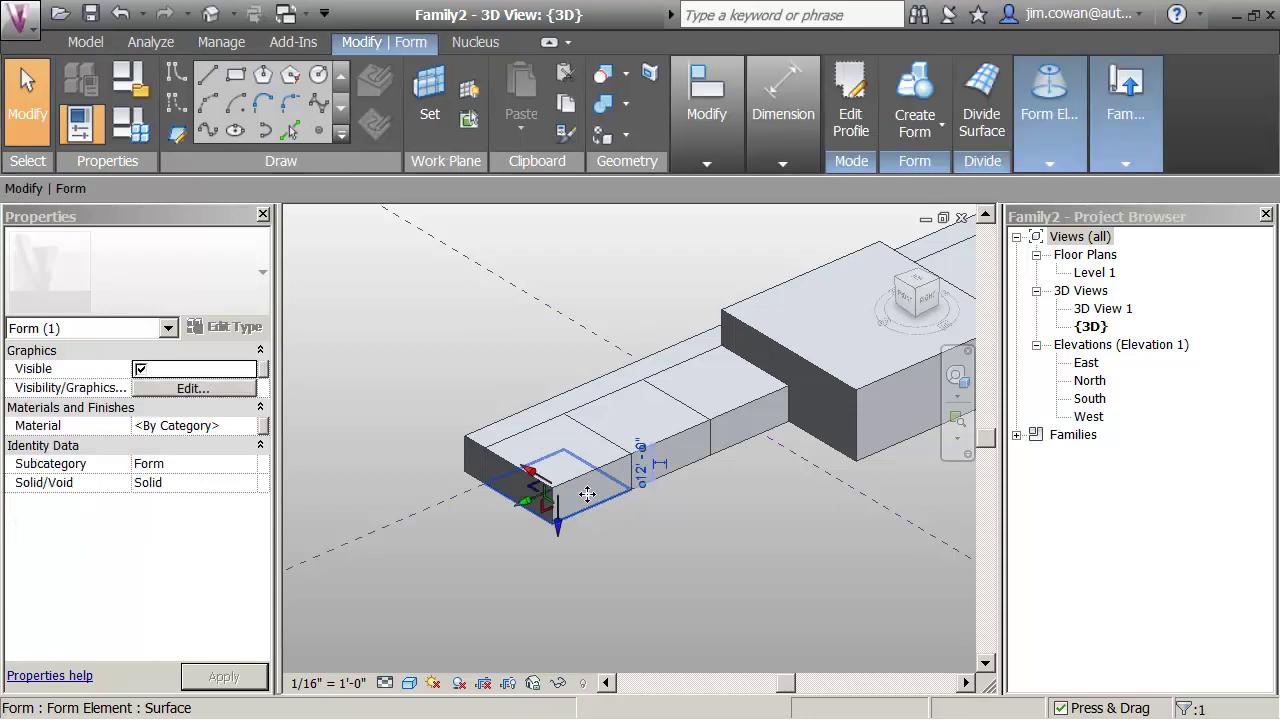
left_click(842, 142)
scroll(555, 545, "up", 2)
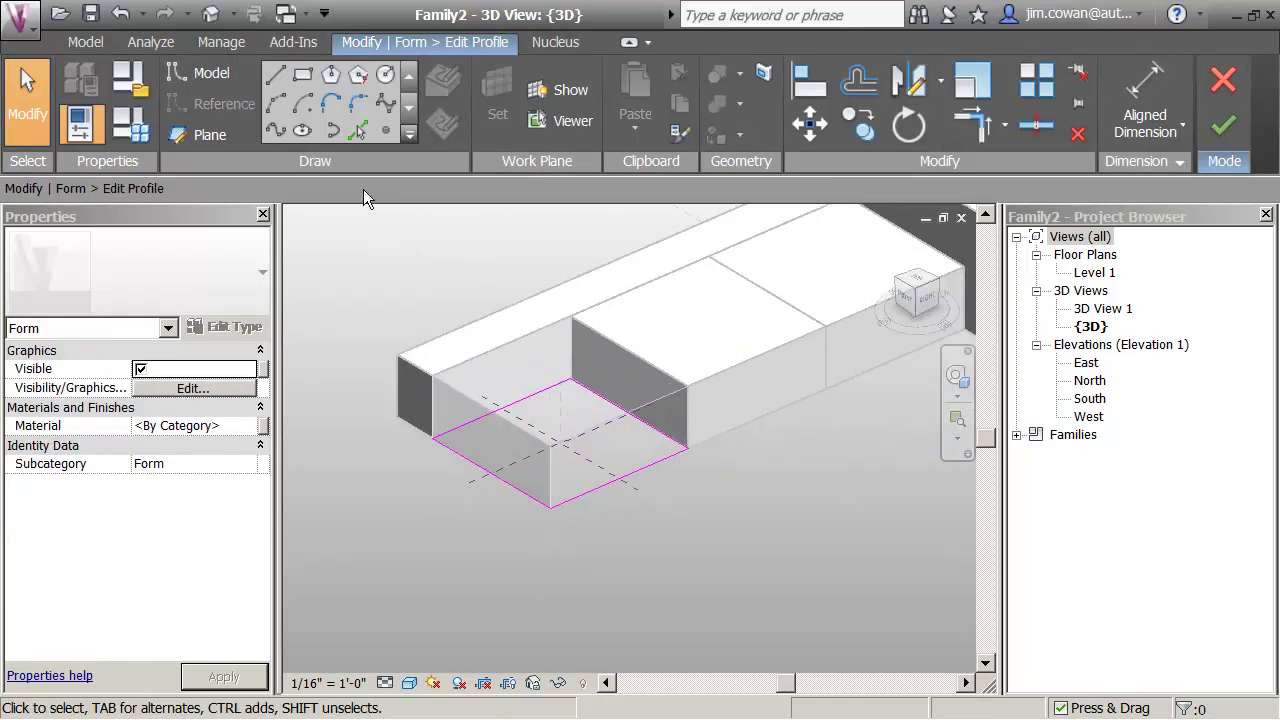
Fillet the corner between two profile edges and set the arc radius to 12'.
left_click(354, 108)
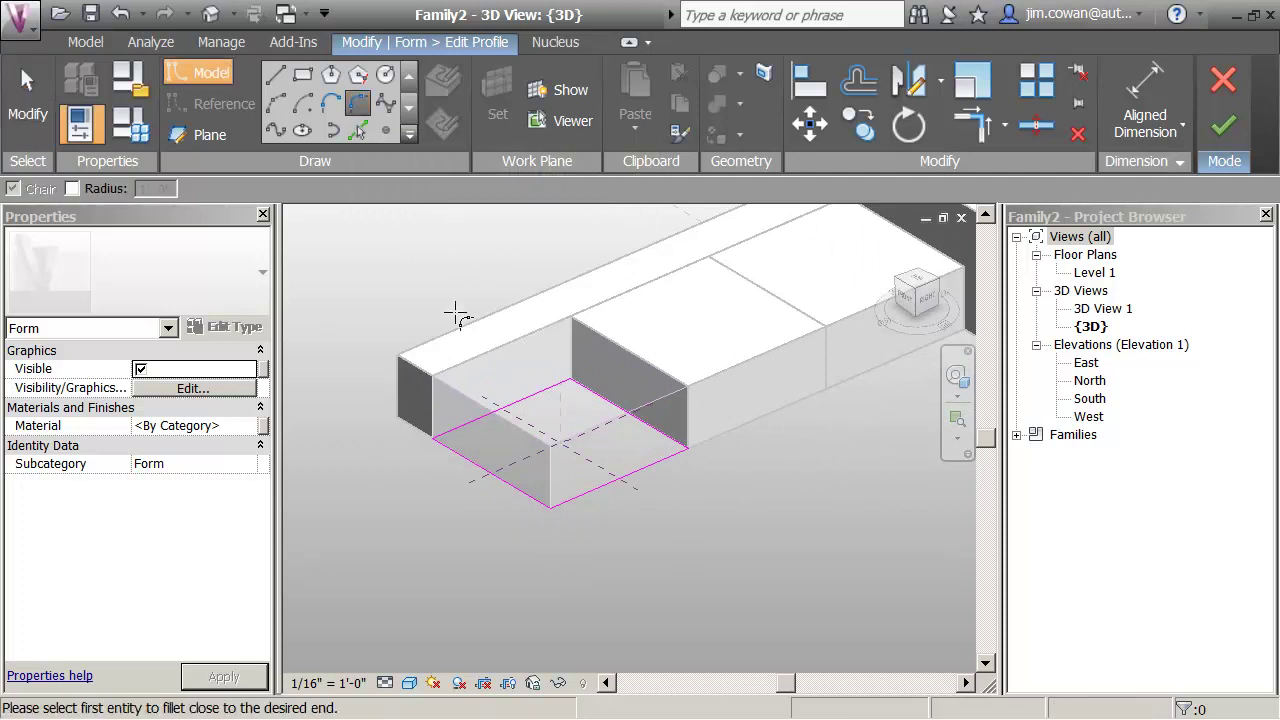
left_click(541, 496)
left_click(571, 499)
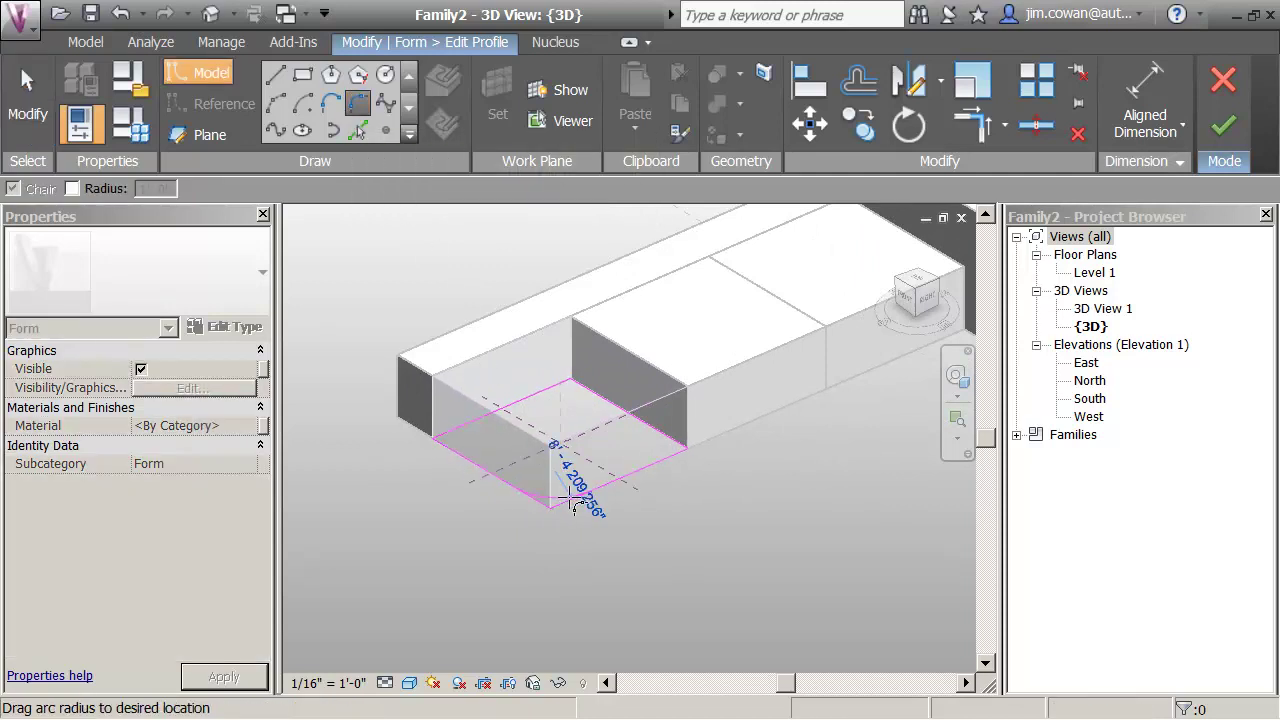
left_click(569, 502)
key("Escape")
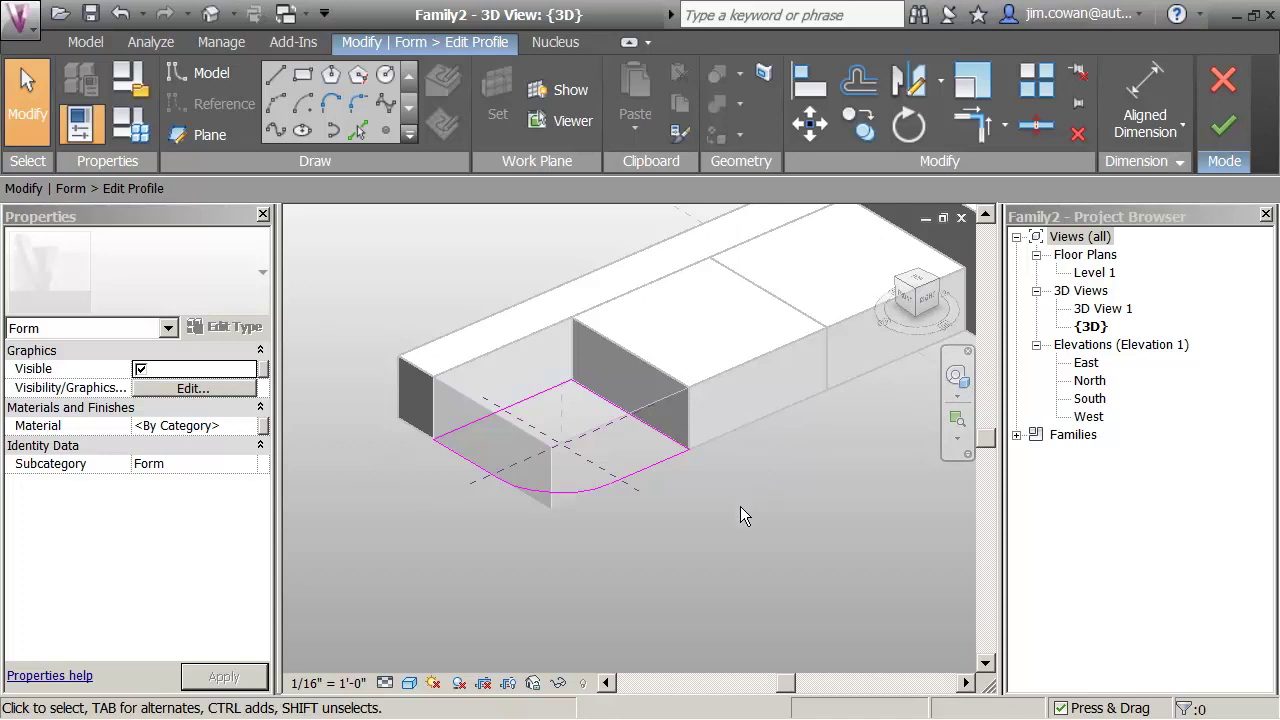
left_click(570, 494)
left_click(527, 474)
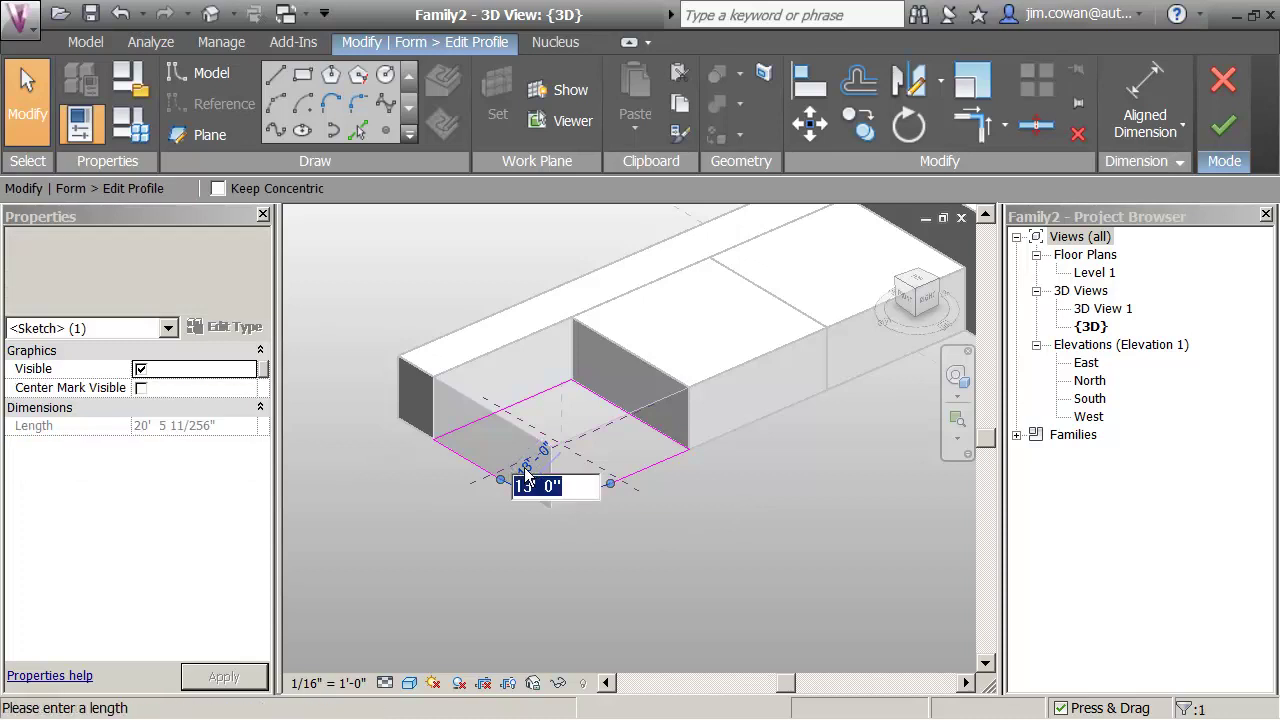
type("12")
key("Return")
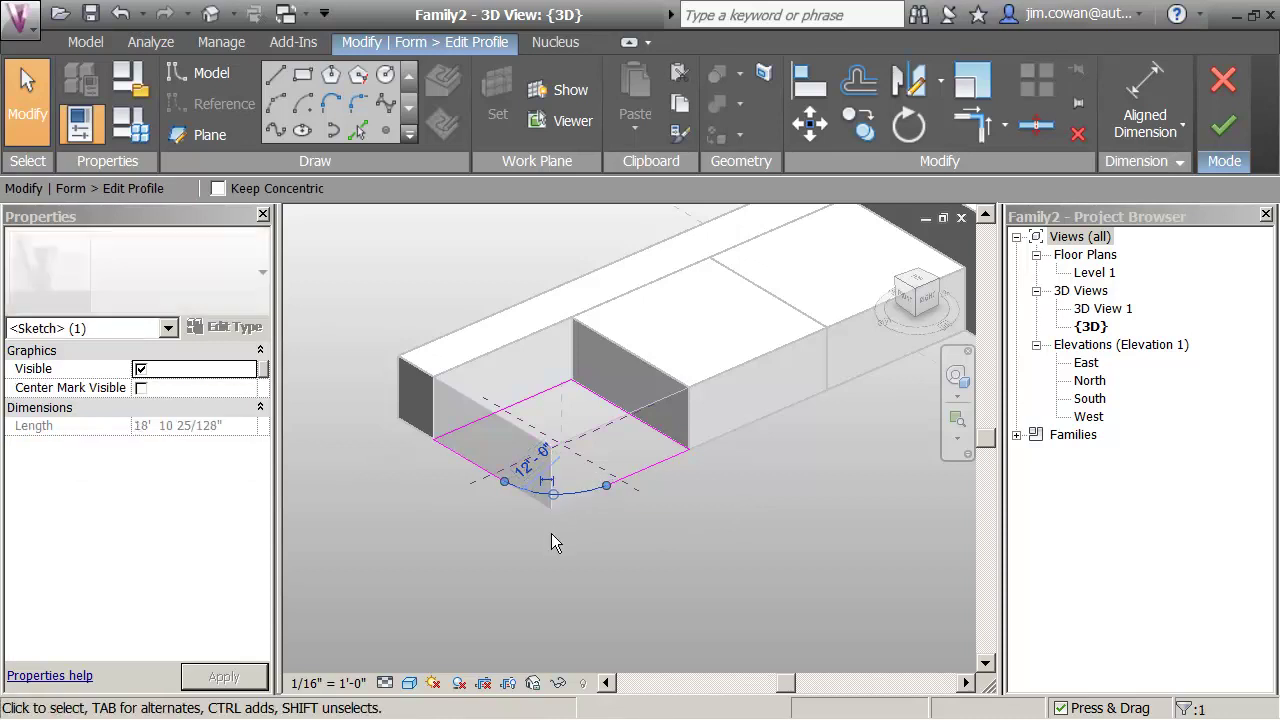
left_click(550, 537)
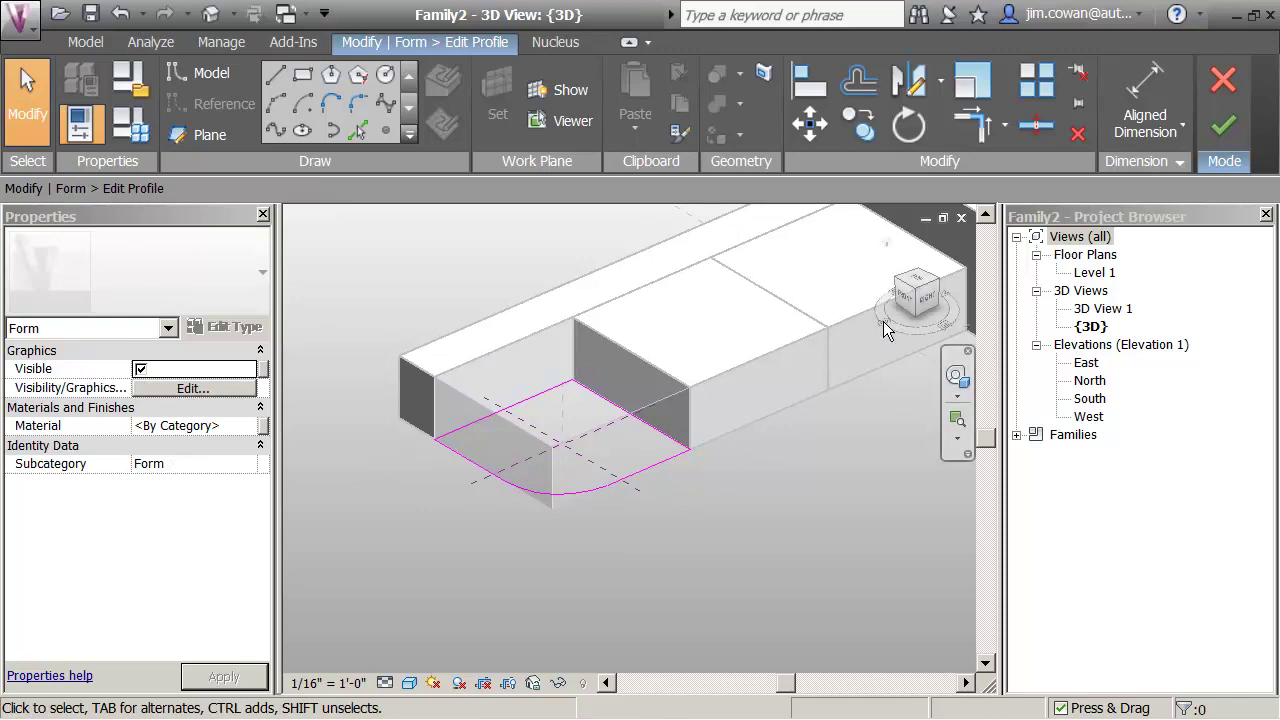
Finish editing the classroom's 12' rounded-corner profile and select the whole rounded form.
left_click(1228, 138)
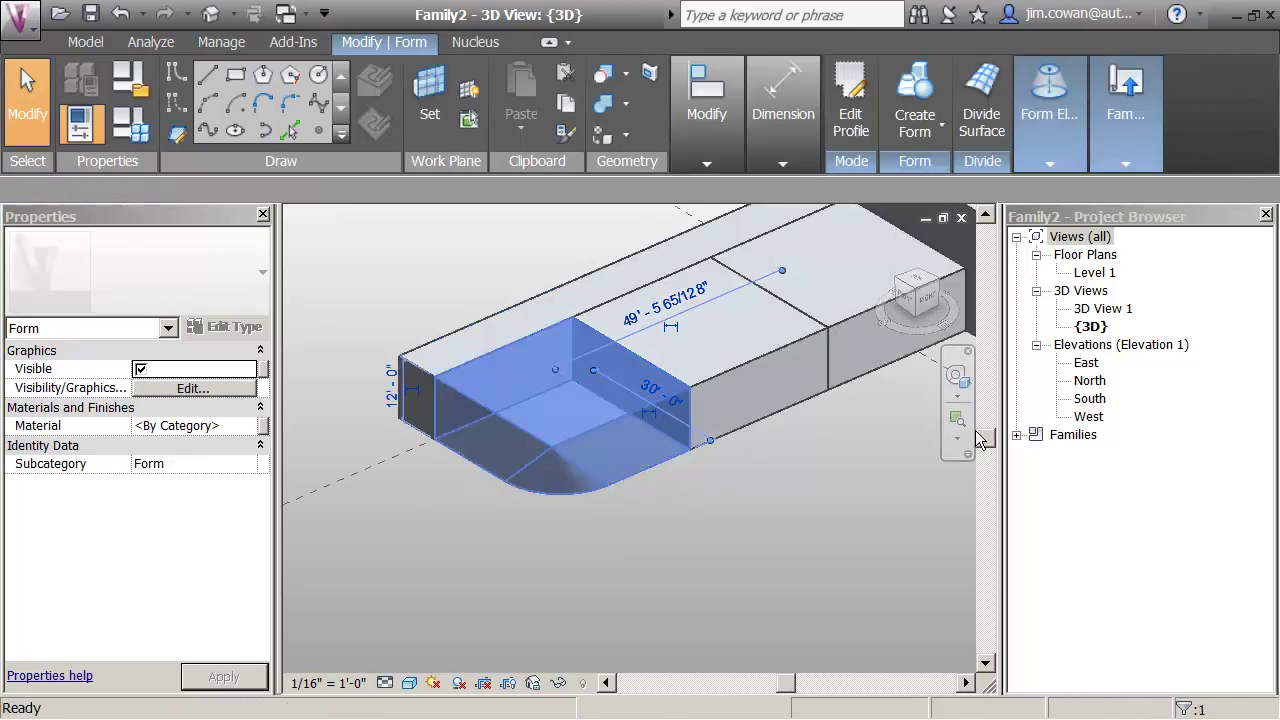
left_click(740, 548)
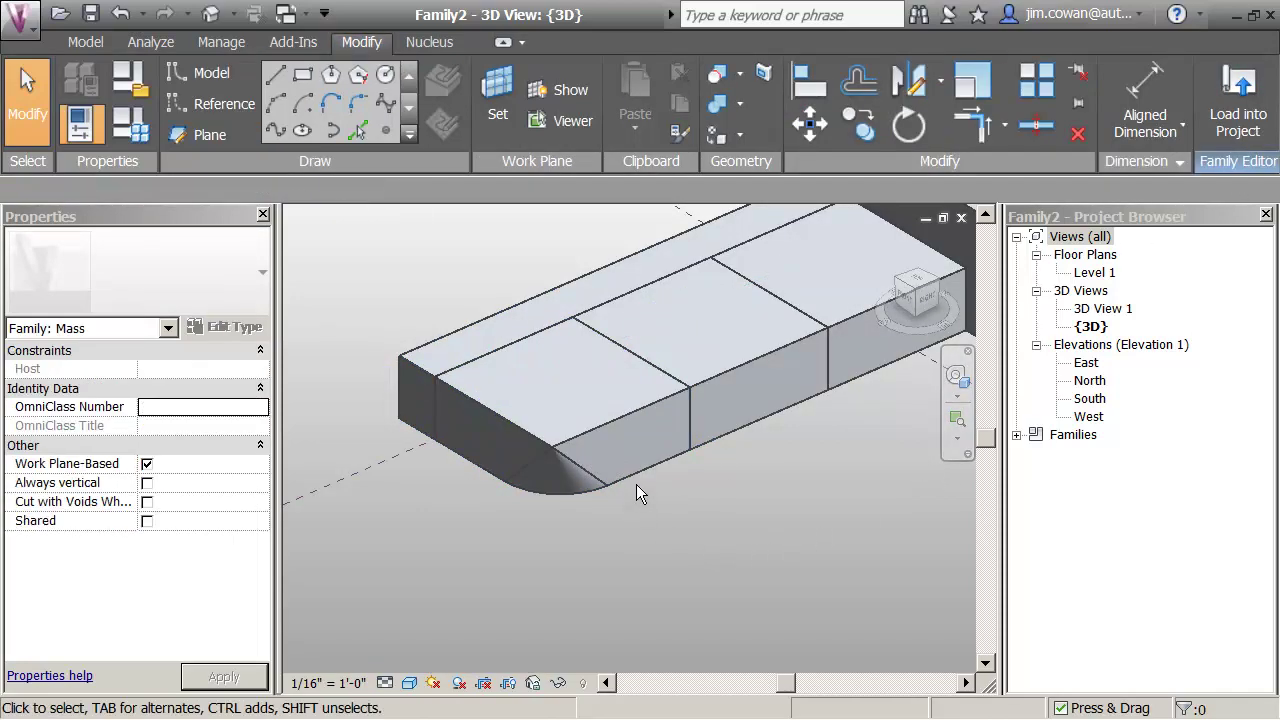
key("Tab")
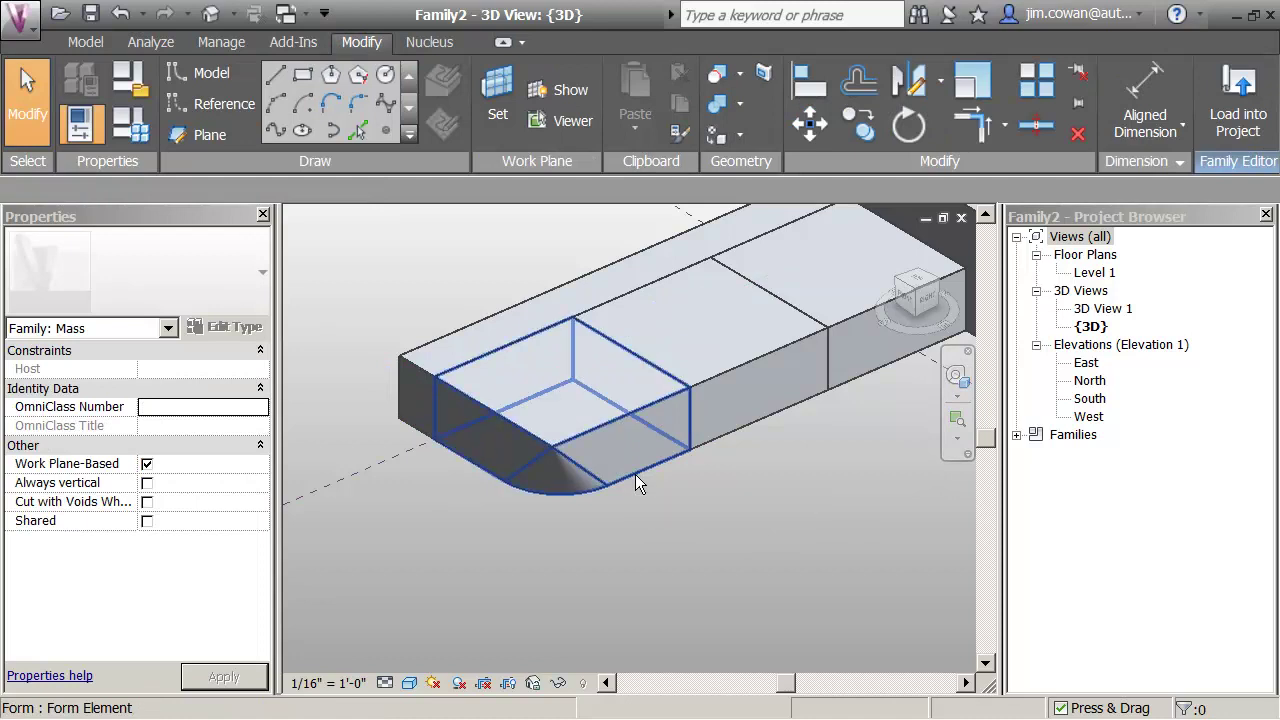
left_click(635, 474)
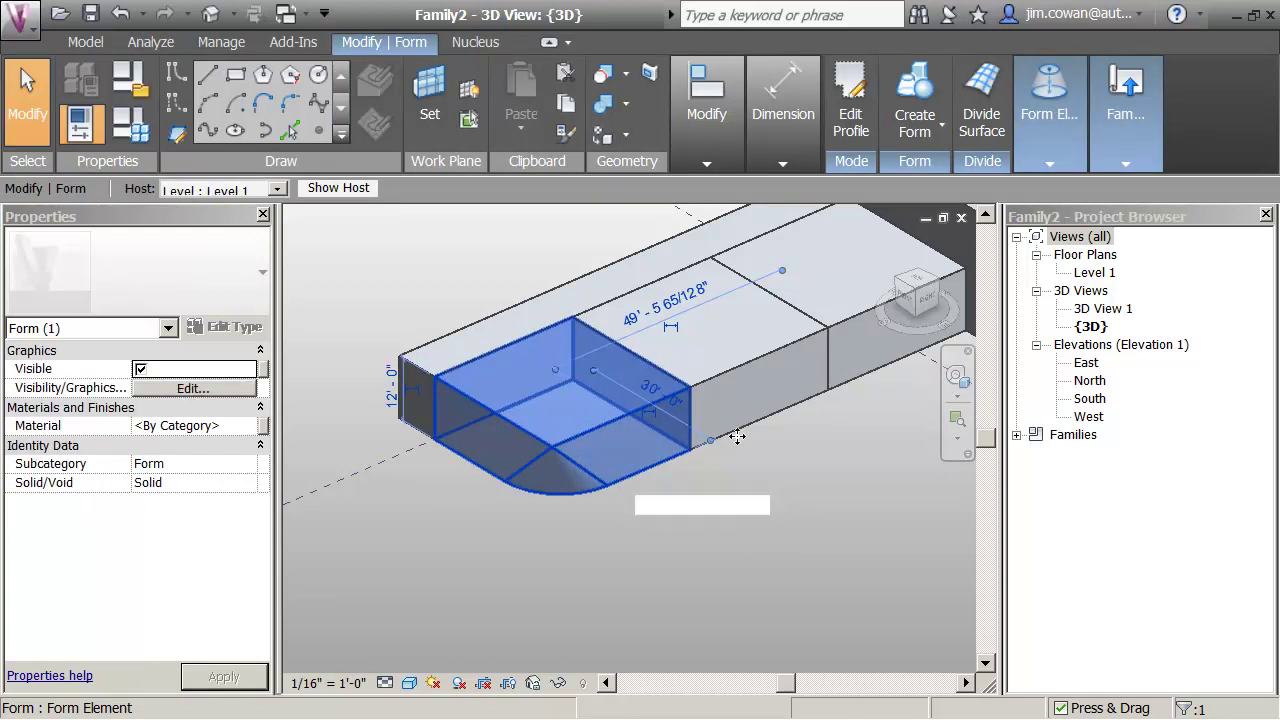
Lock the rounded classroom form's profiles, then deselect and reframe the view of the mass.
left_click(1047, 165)
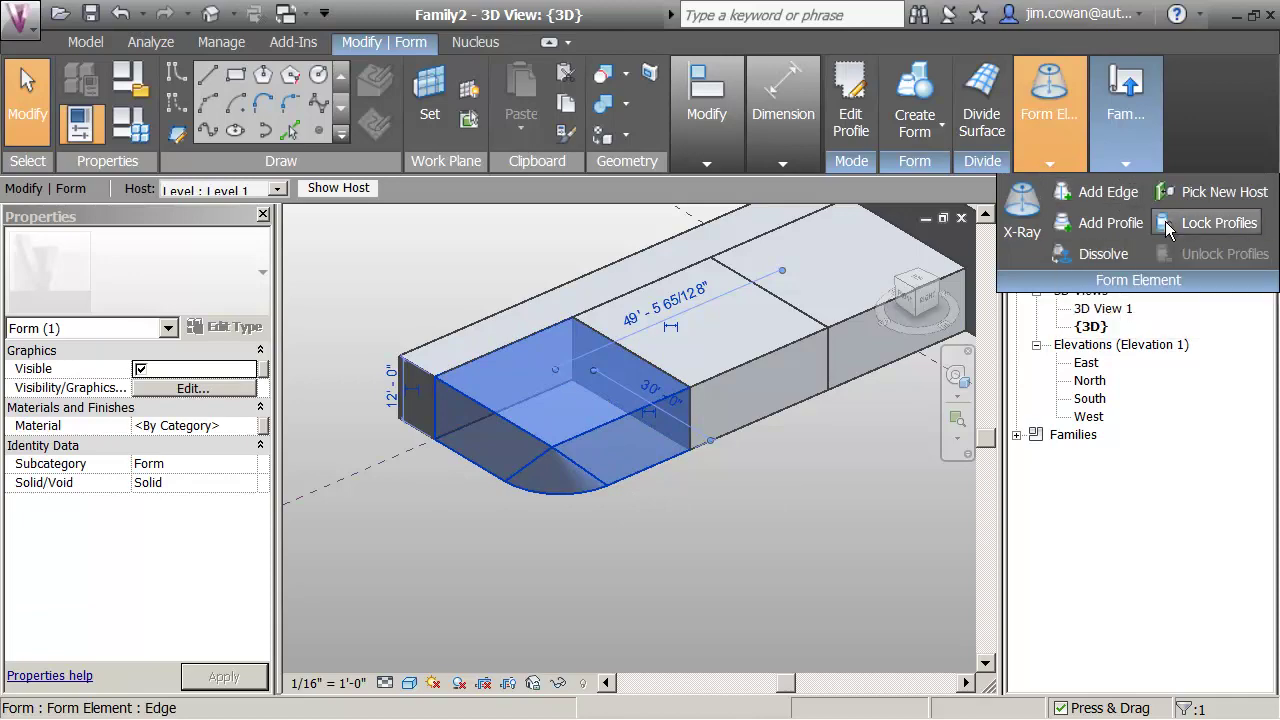
left_click(1165, 221)
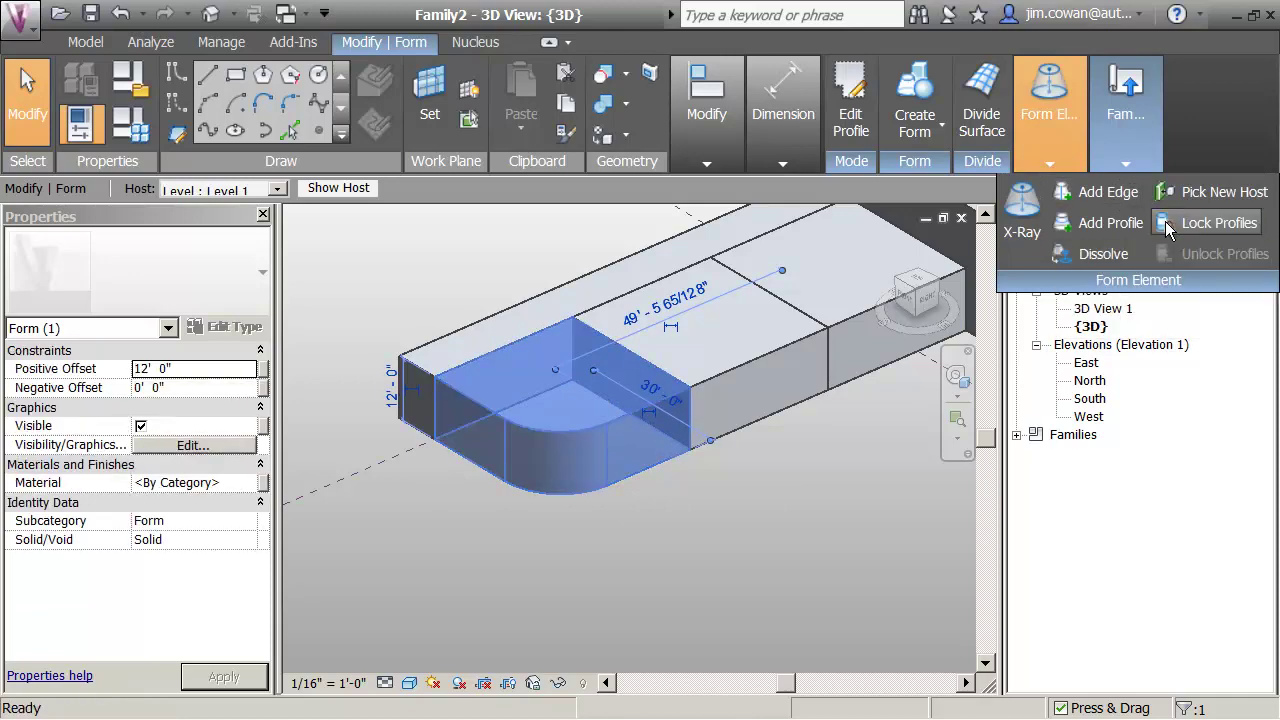
left_click(842, 543)
middle_click_drag(695, 560, 669, 605)
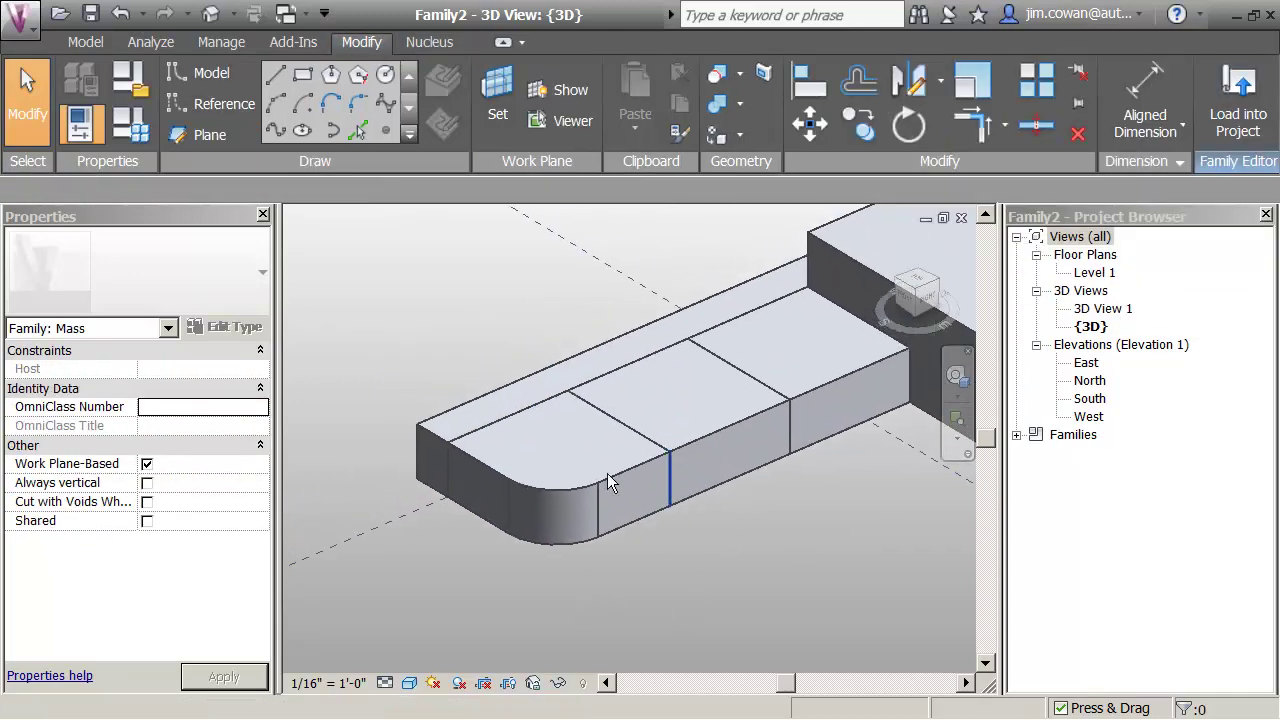
scroll(564, 332, "down", 3)
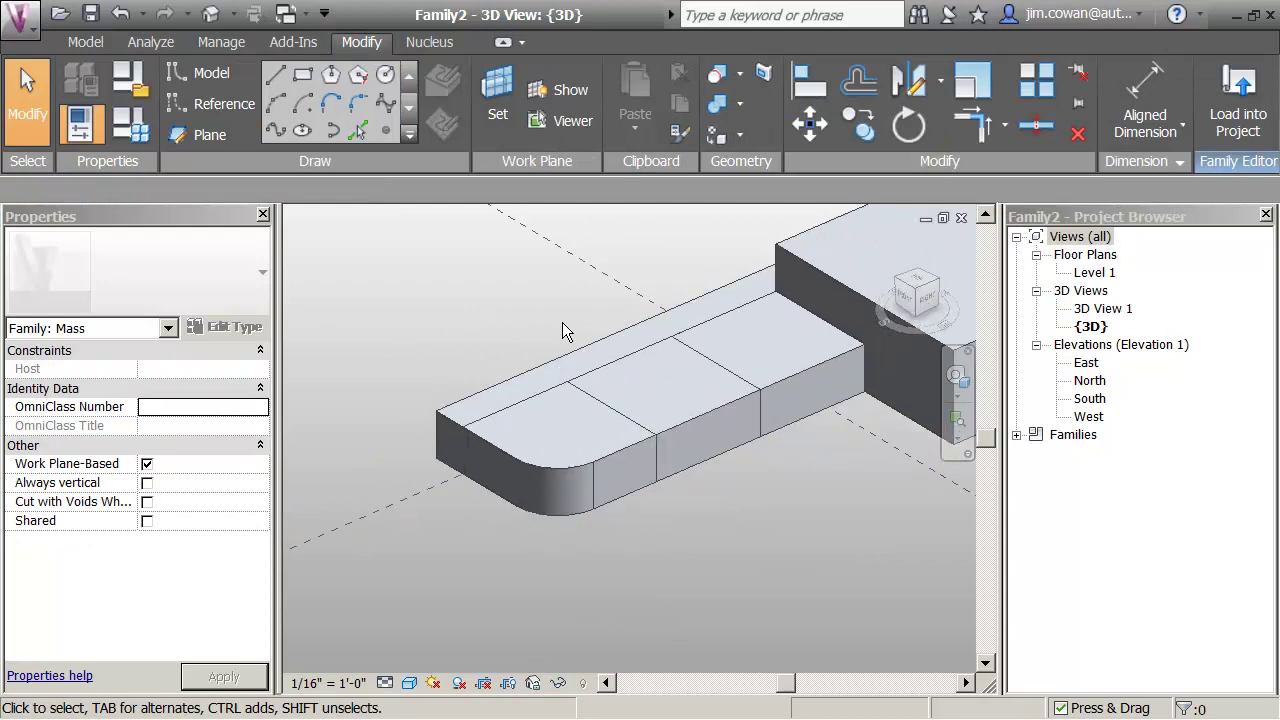
middle_click_drag(562, 322, 488, 387)
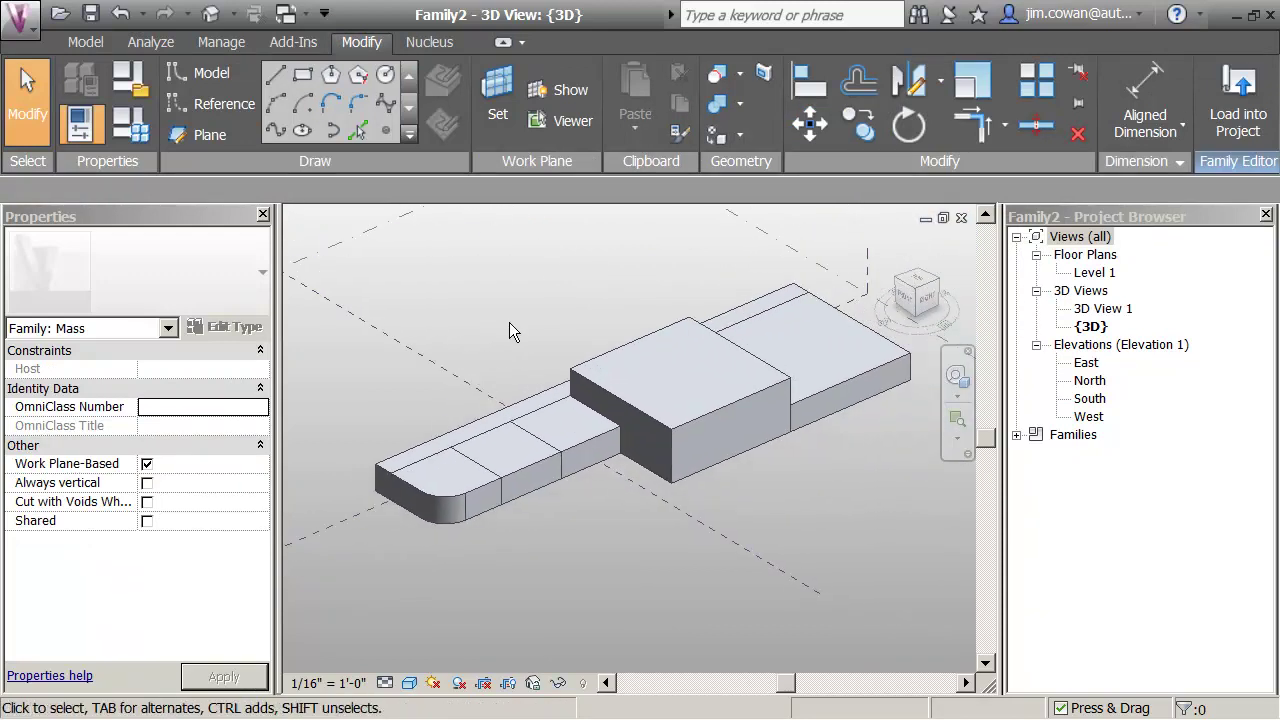